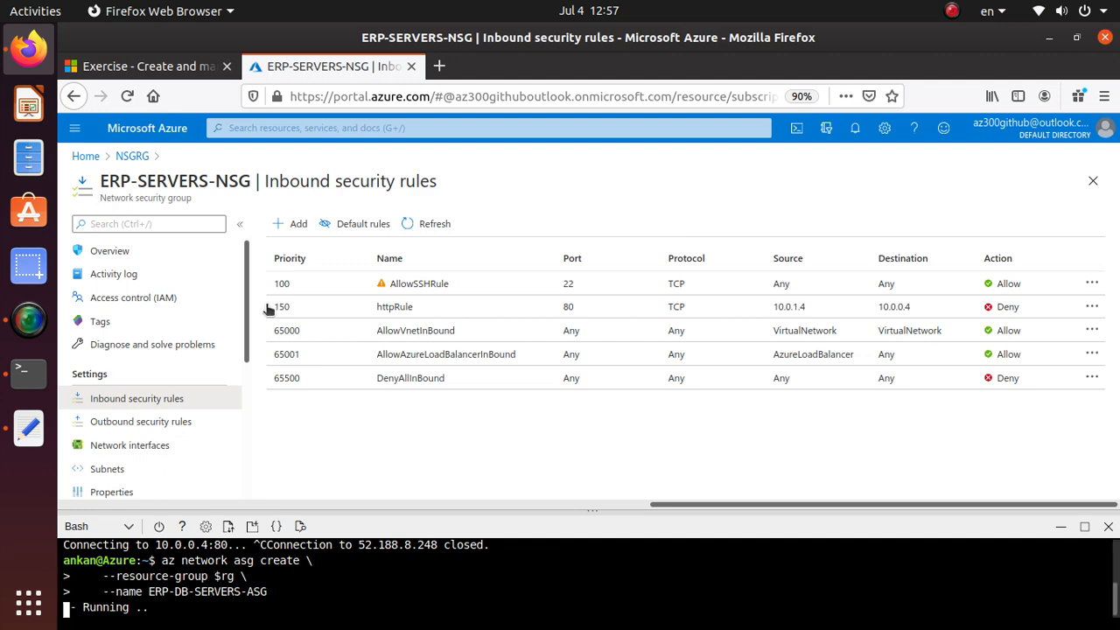
Step: Examine the exercise's az network nic ip-config update command and its security group, ipconfig, NIC and subnet values for DataServer
left_click(154, 67)
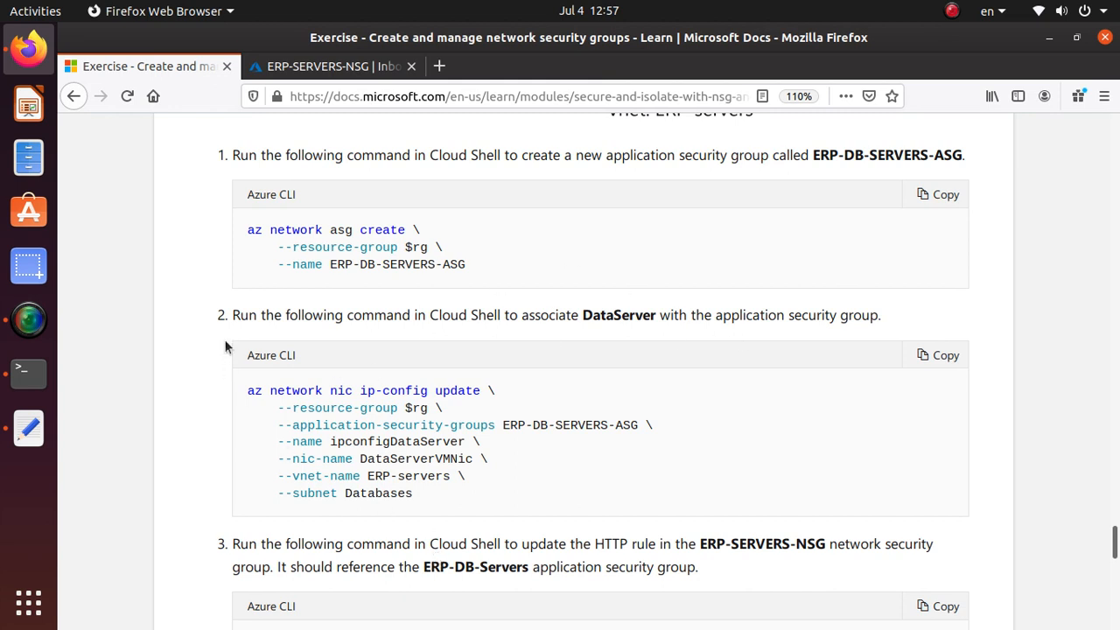
double_click(632, 315)
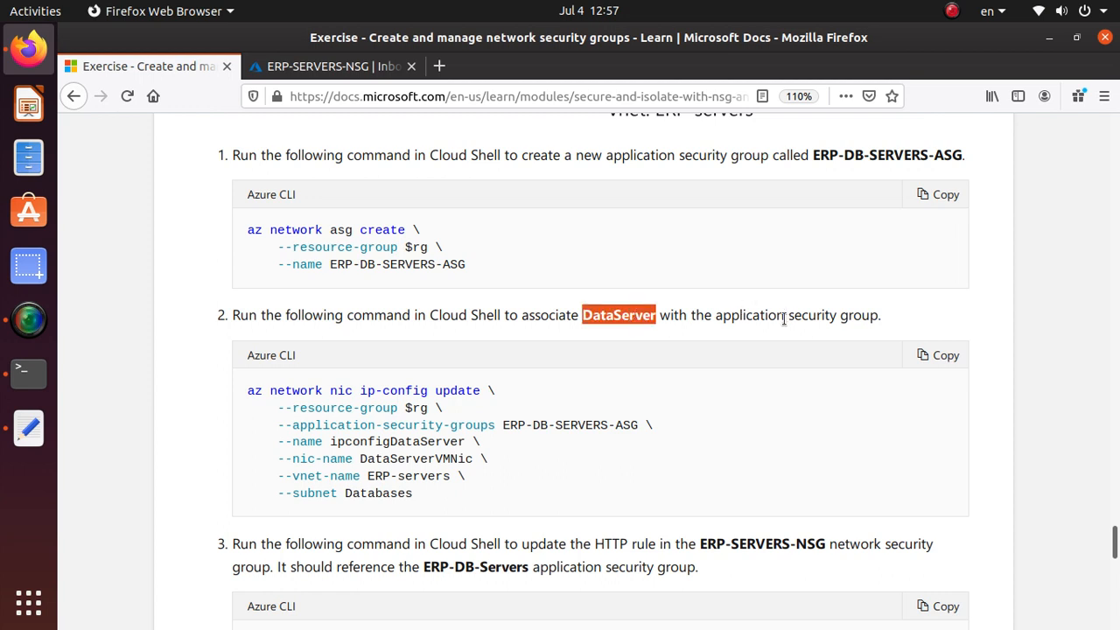
left_click(955, 357)
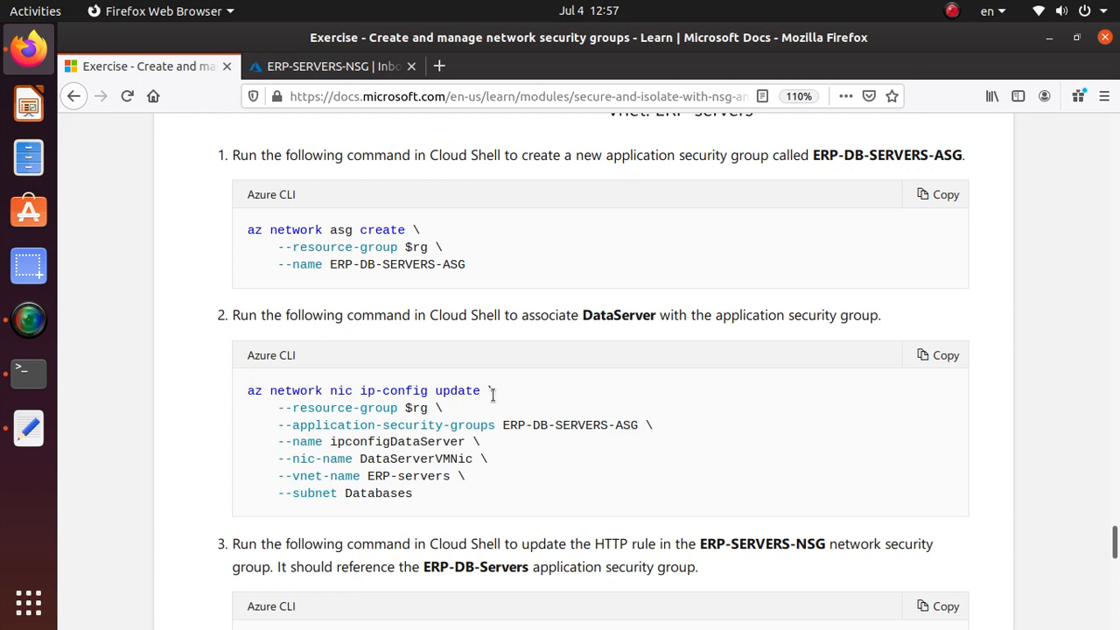
double_click(448, 396)
triple_click(417, 407)
triple_click(565, 426)
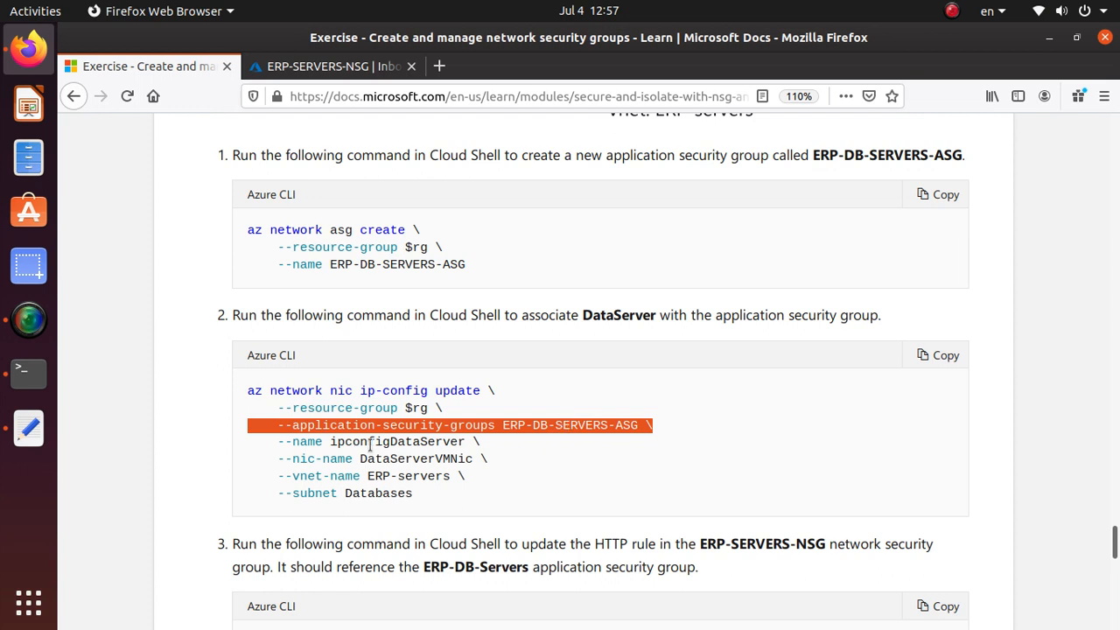
left_click_drag(329, 443, 472, 442)
left_click_drag(358, 458, 475, 458)
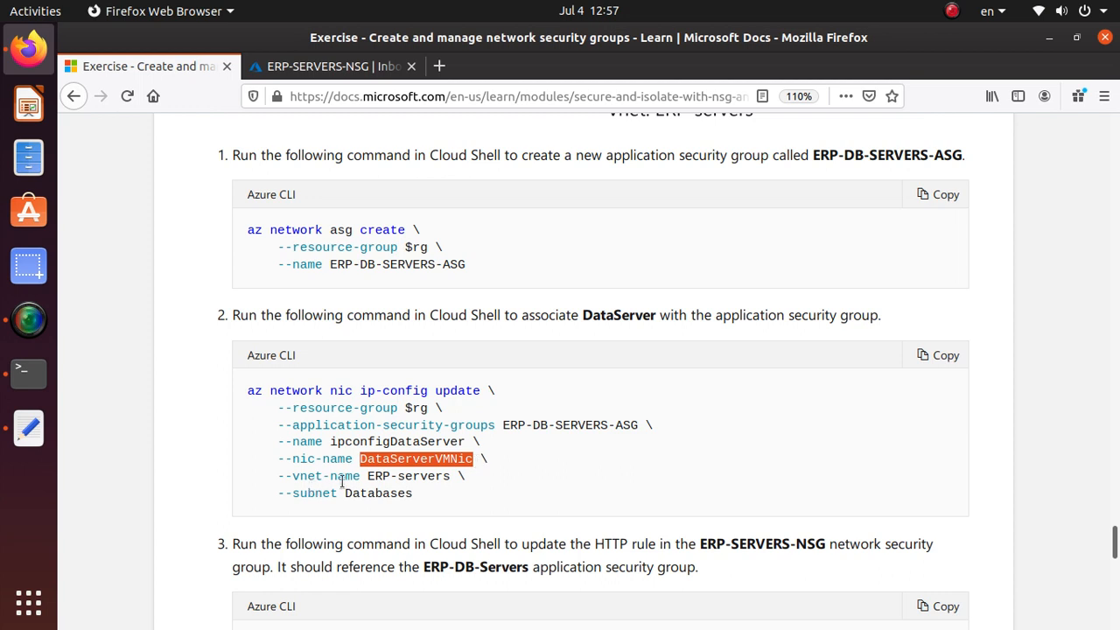
left_click_drag(343, 493, 435, 497)
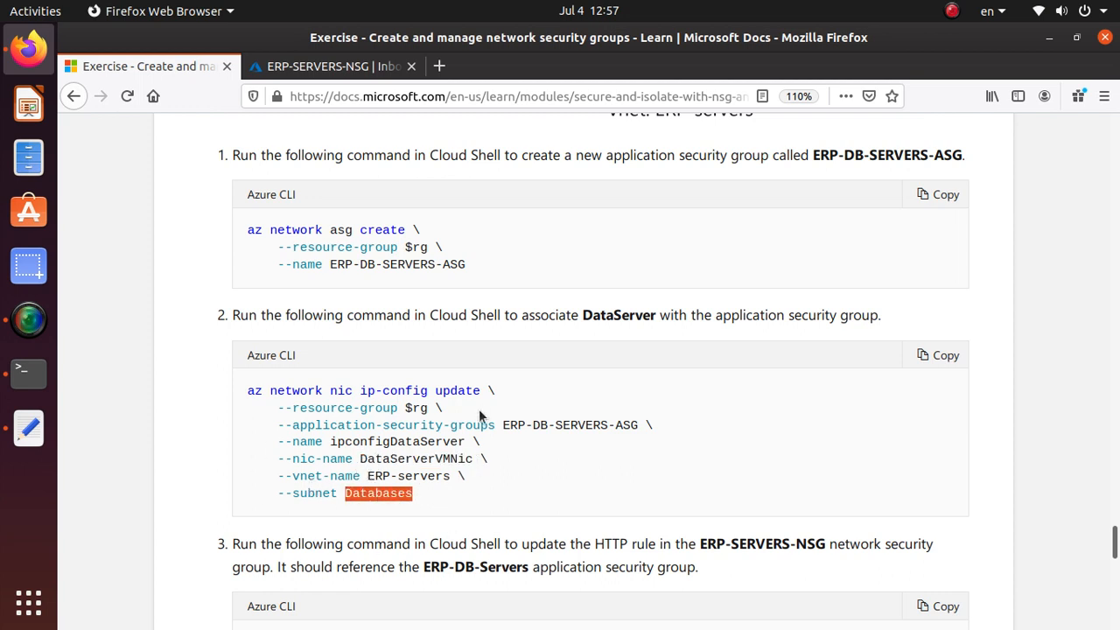
Step: Copy the az network nic ip-config update command and run it in Cloud Shell to associate DataServerVMNic with ERP-DB-SERVERS-ASG
scroll(613, 393, "down", 1)
left_click(940, 302)
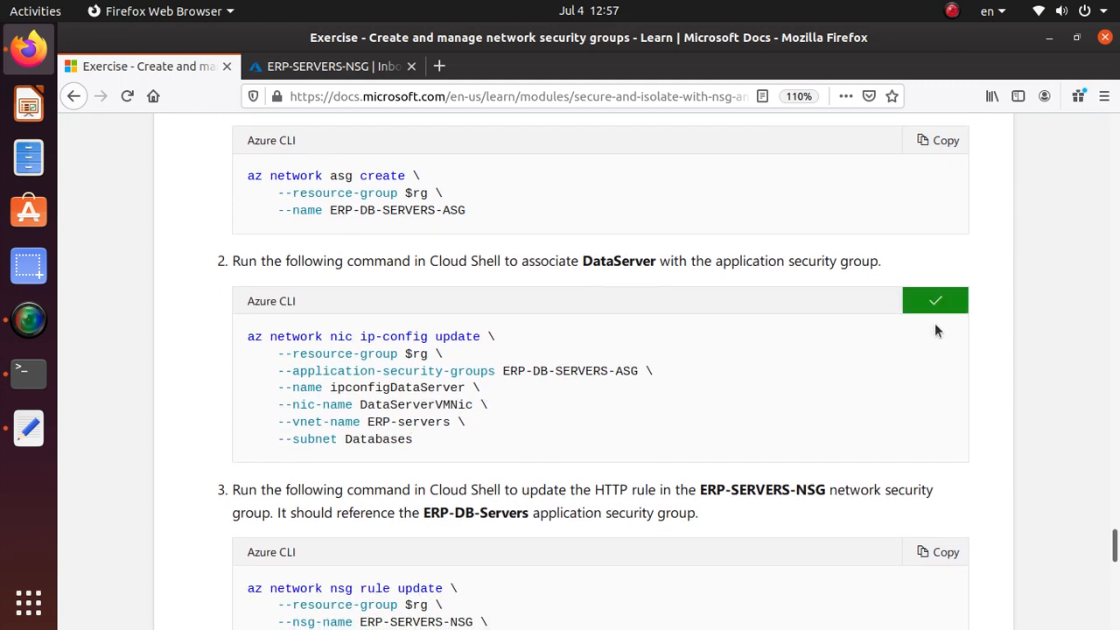
left_click(333, 66)
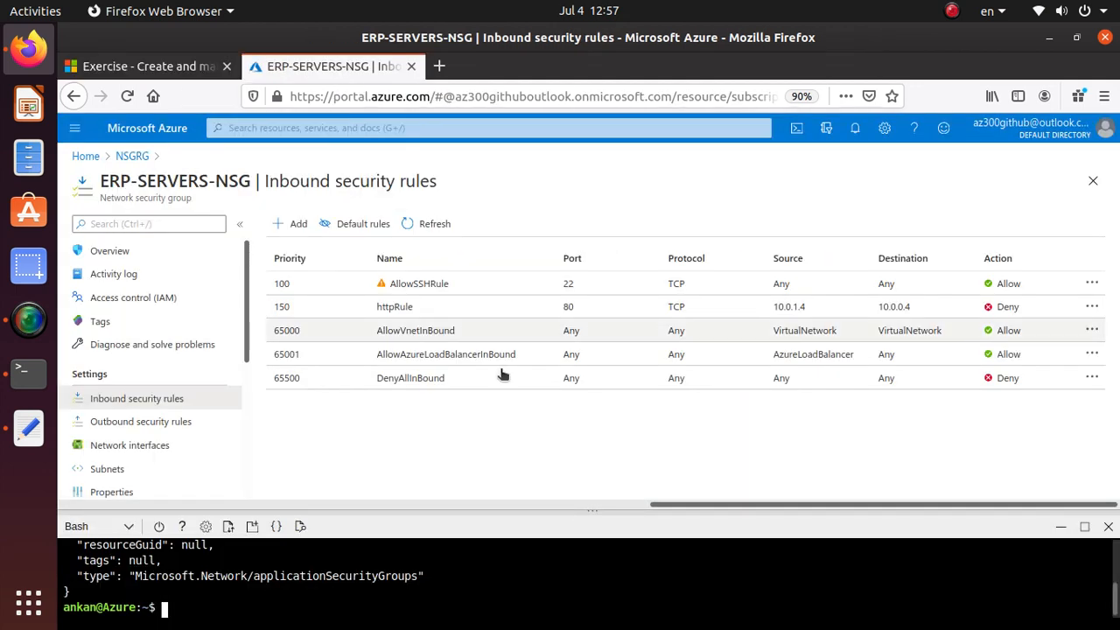
left_click(239, 602)
right_click(239, 602)
left_click(280, 420)
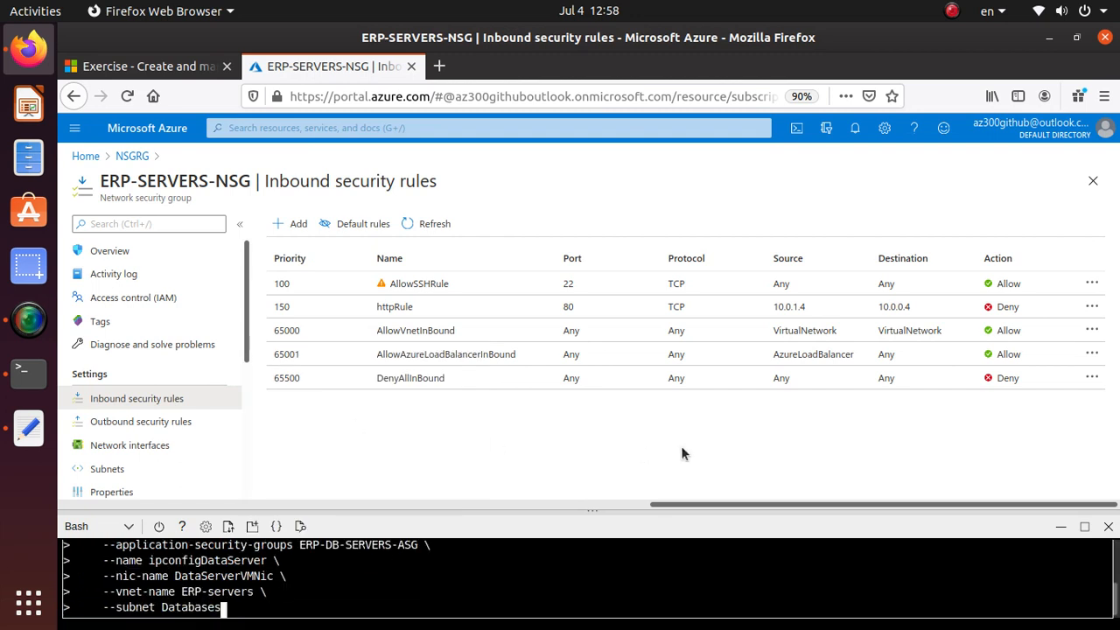
key("Return")
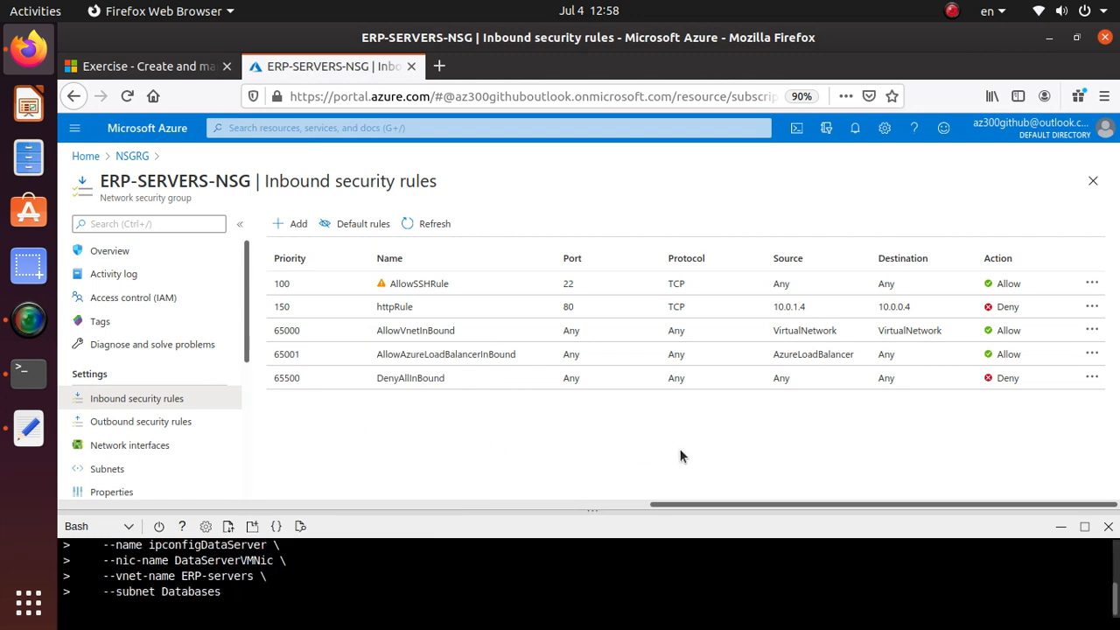
scroll(210, 428, "down", 3)
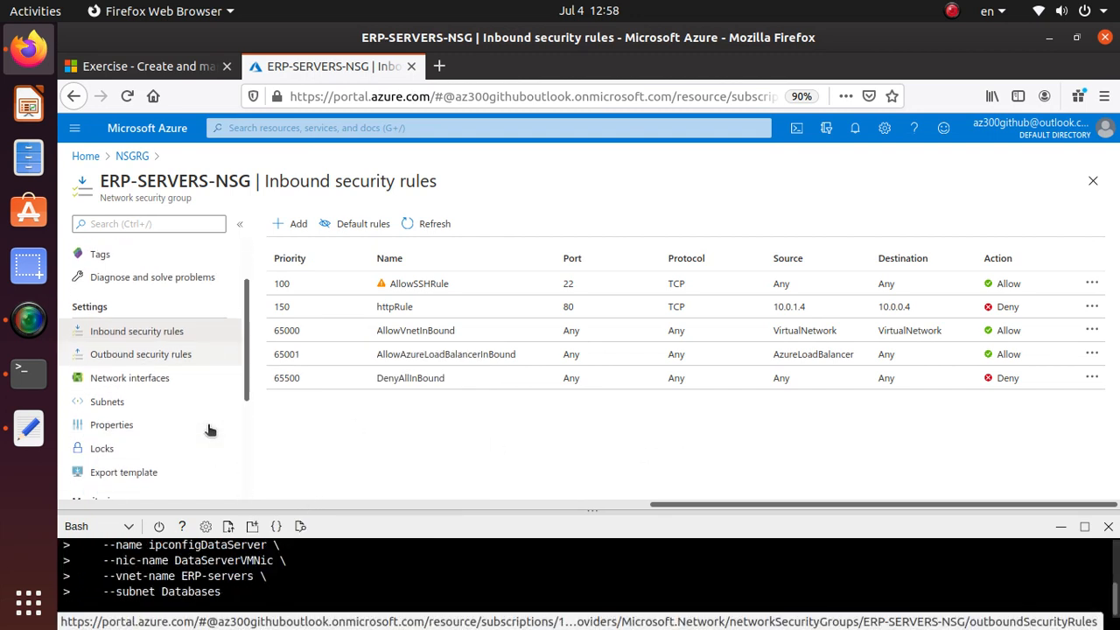
scroll(208, 429, "down", 3)
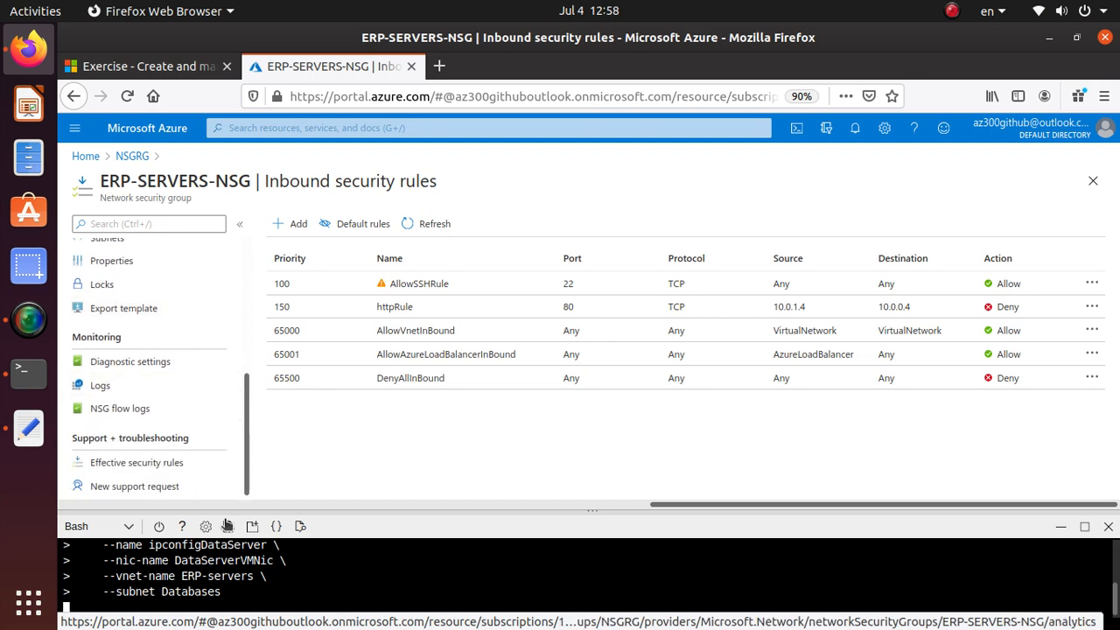
key("ctrl+v")
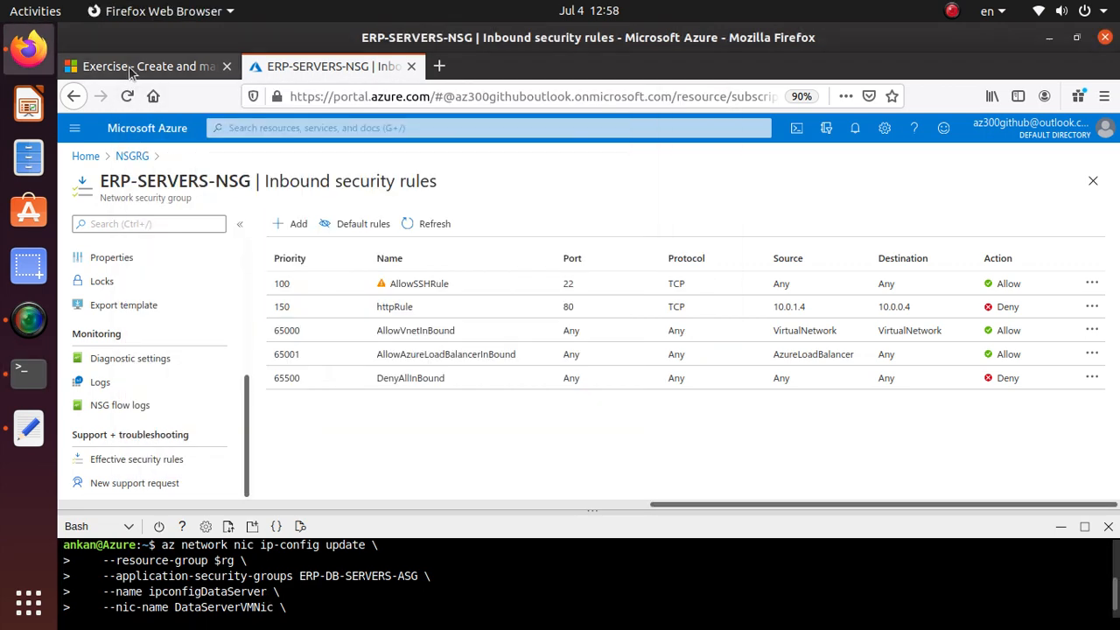
Step: Examine the exercise's az network nsg rule update command for httpRule, focusing on its --source-asgs option
left_click(149, 75)
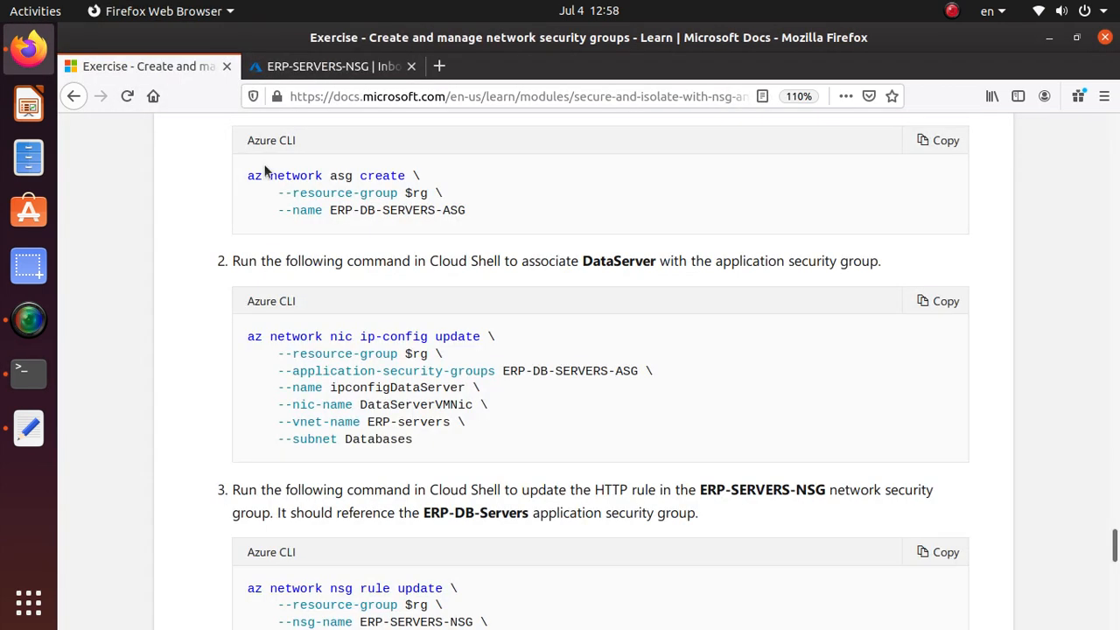
scroll(597, 379, "down", 3)
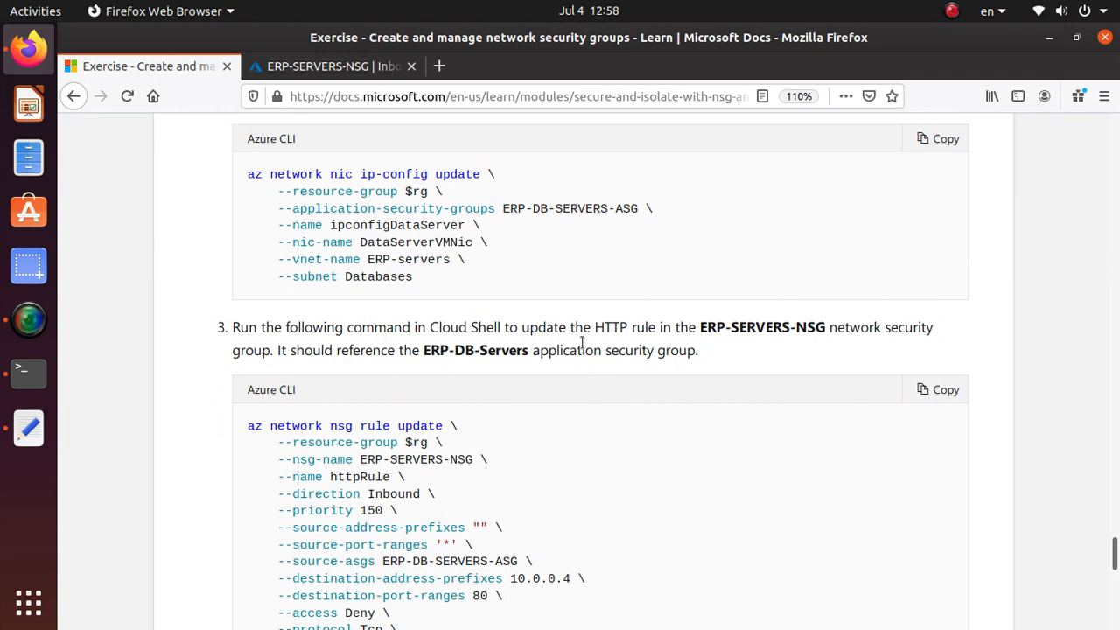
scroll(630, 343, "down", 2)
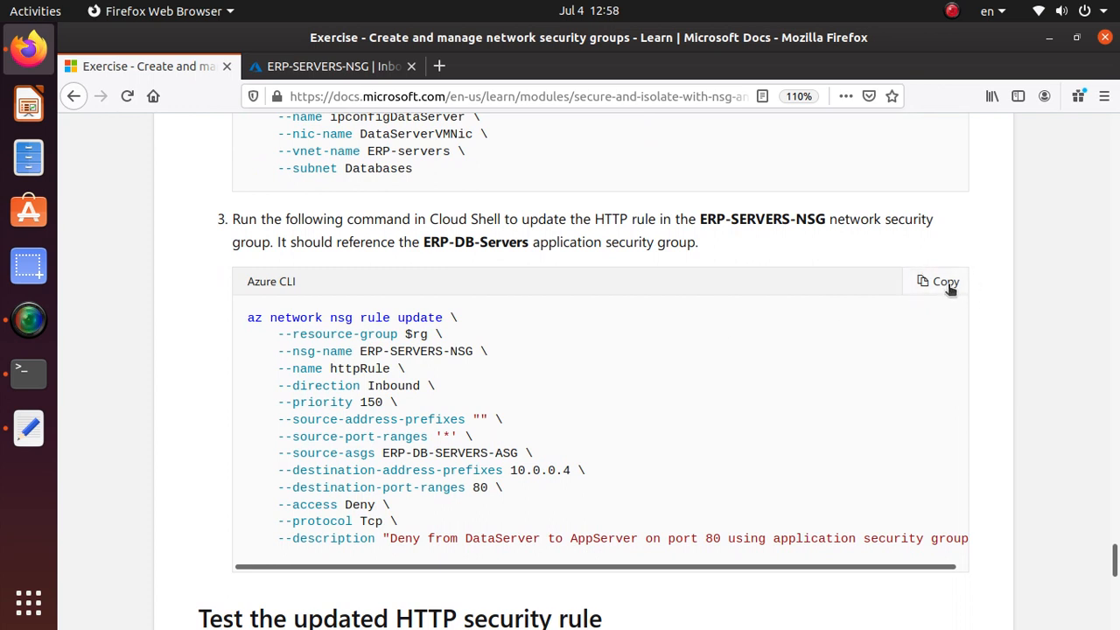
left_click(950, 289)
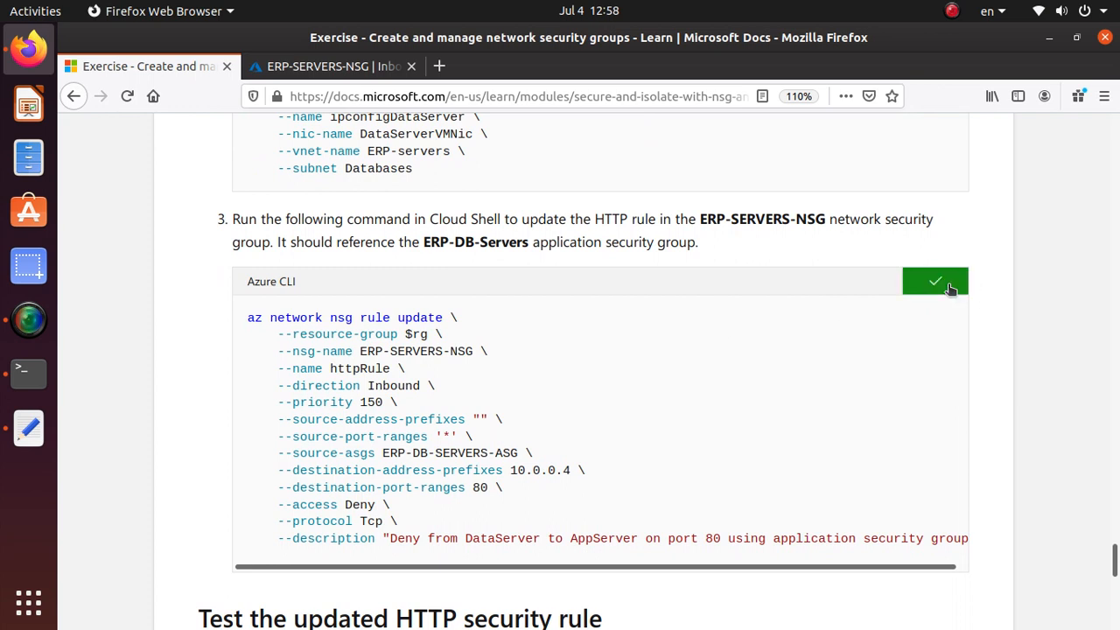
double_click(504, 449)
triple_click(504, 452)
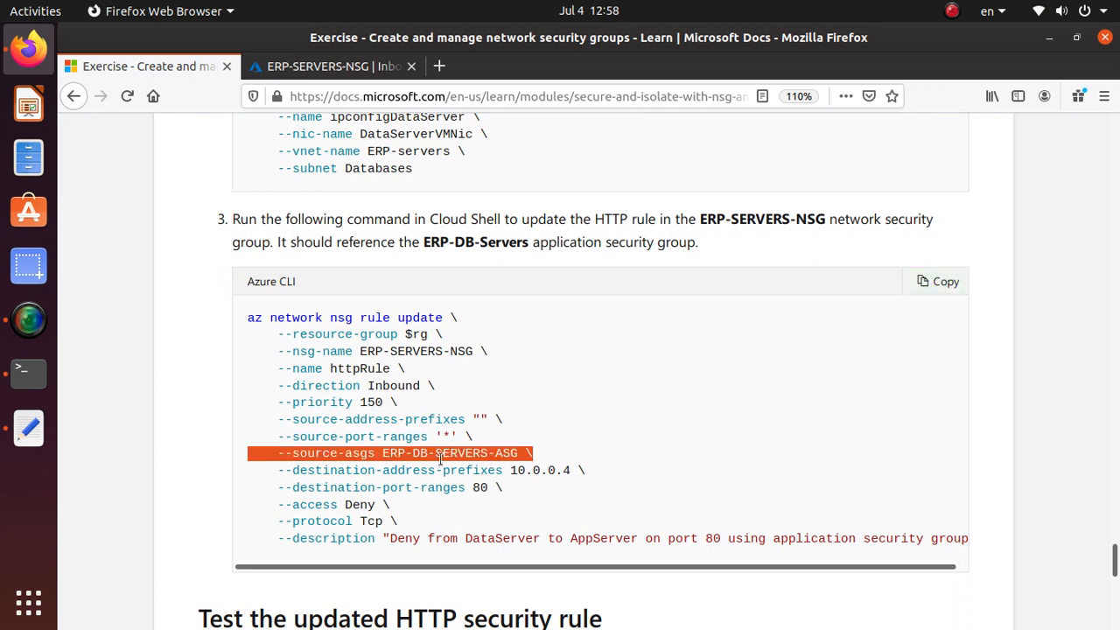
left_click(396, 455)
left_click_drag(383, 454, 549, 455)
left_click(365, 453)
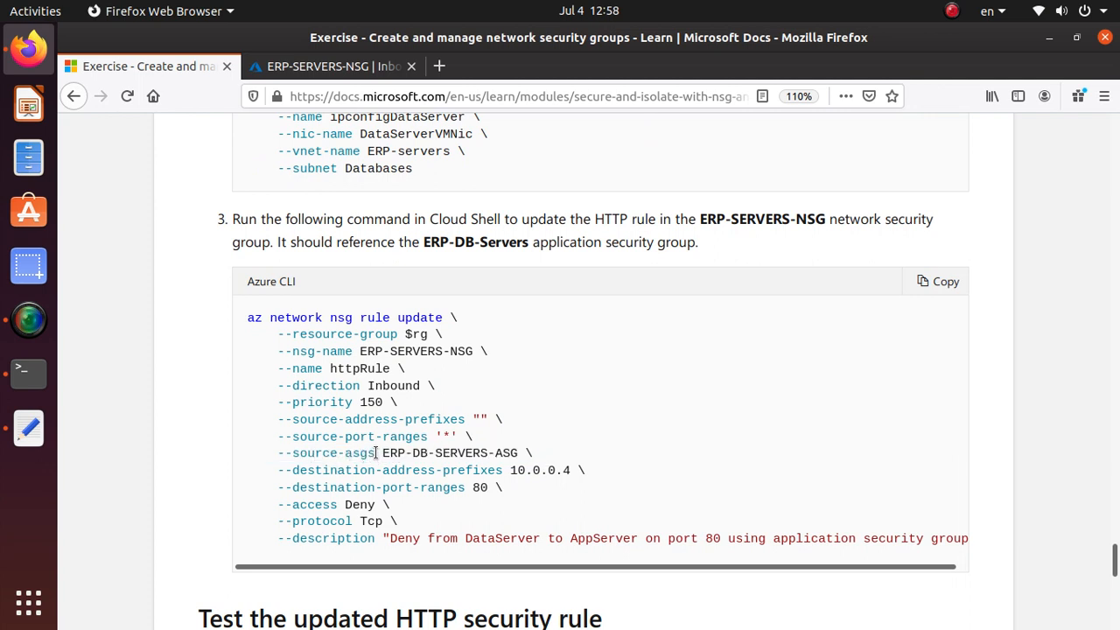
left_click_drag(374, 453, 289, 453)
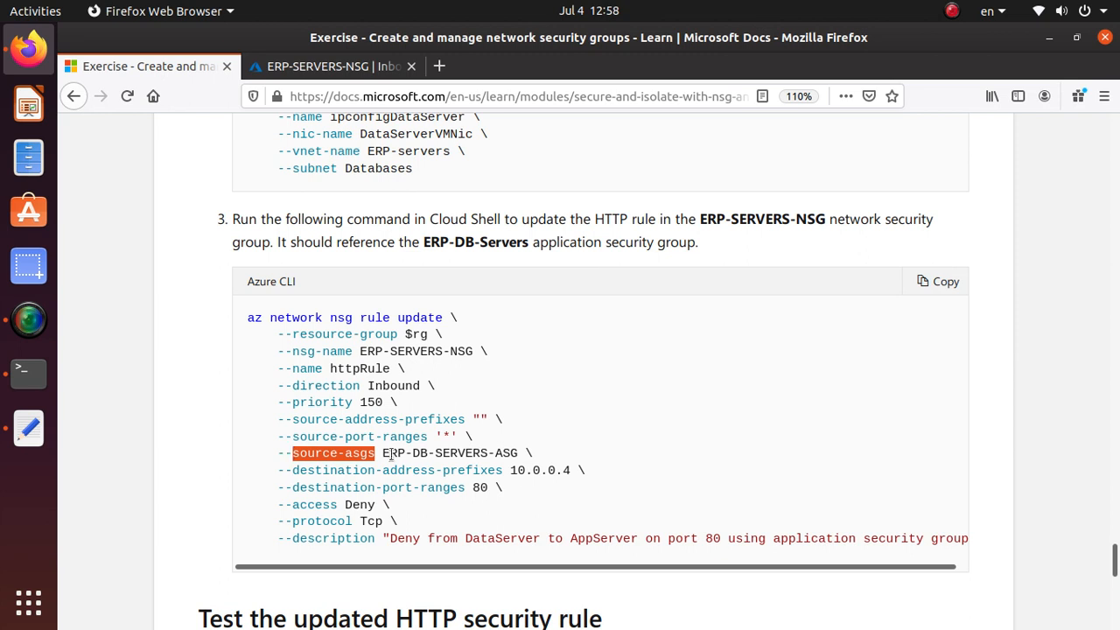
triple_click(520, 454)
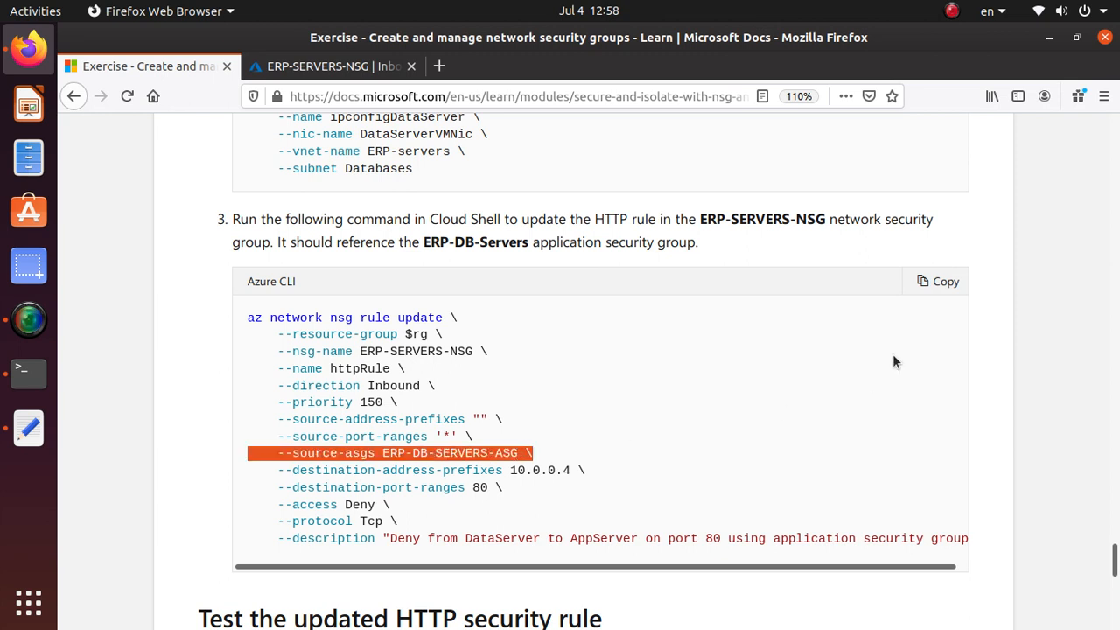
Step: Copy the az network nsg rule update command and run it in an enlarged Cloud Shell, making ERP-DB-SERVERS-ASG the source of httpRule in ERP-SERVERS-NSG
left_click(964, 284)
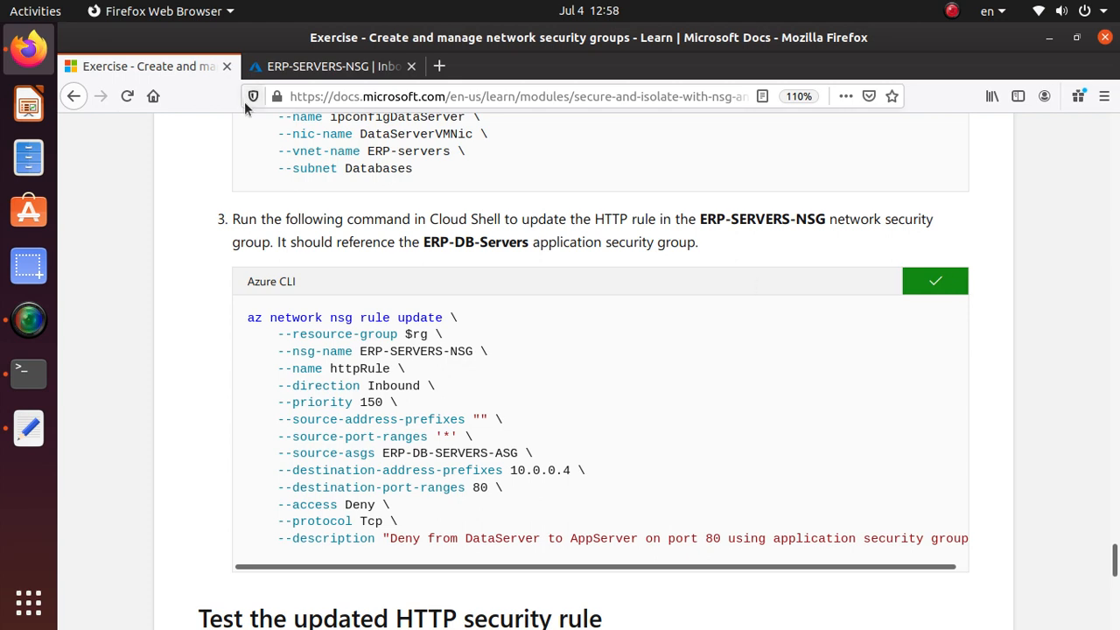
left_click(331, 68)
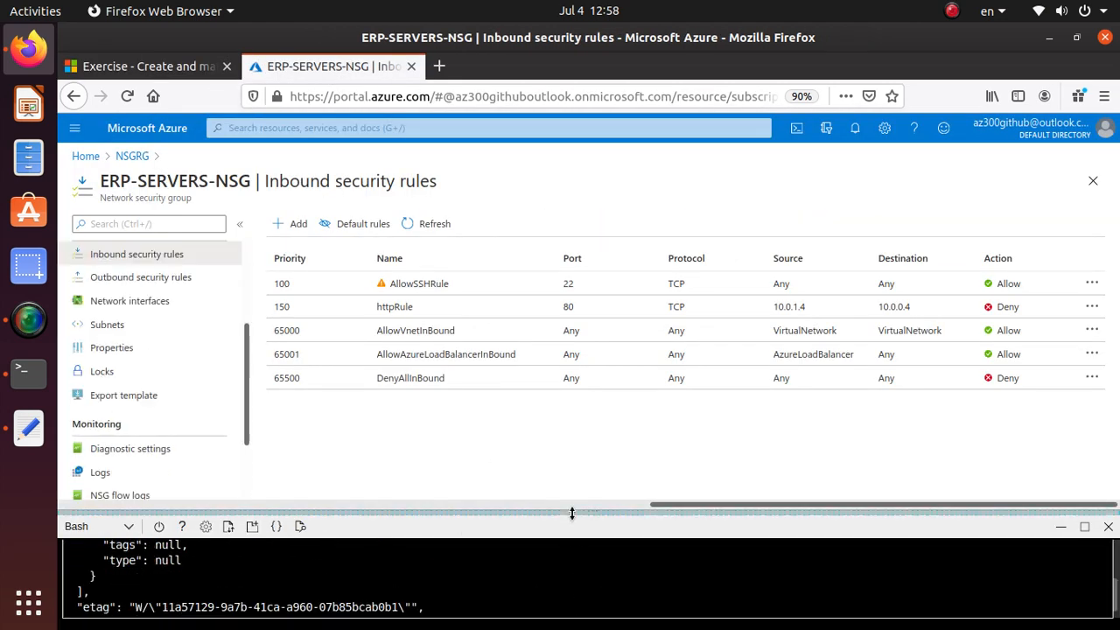
left_click_drag(571, 512, 562, 396)
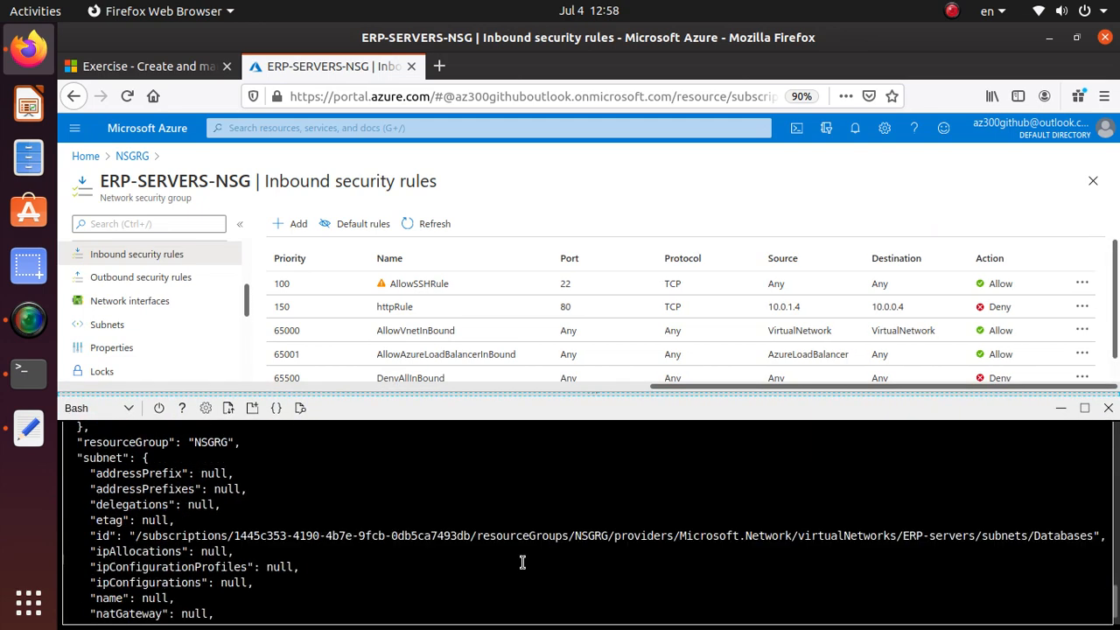
right_click(248, 614)
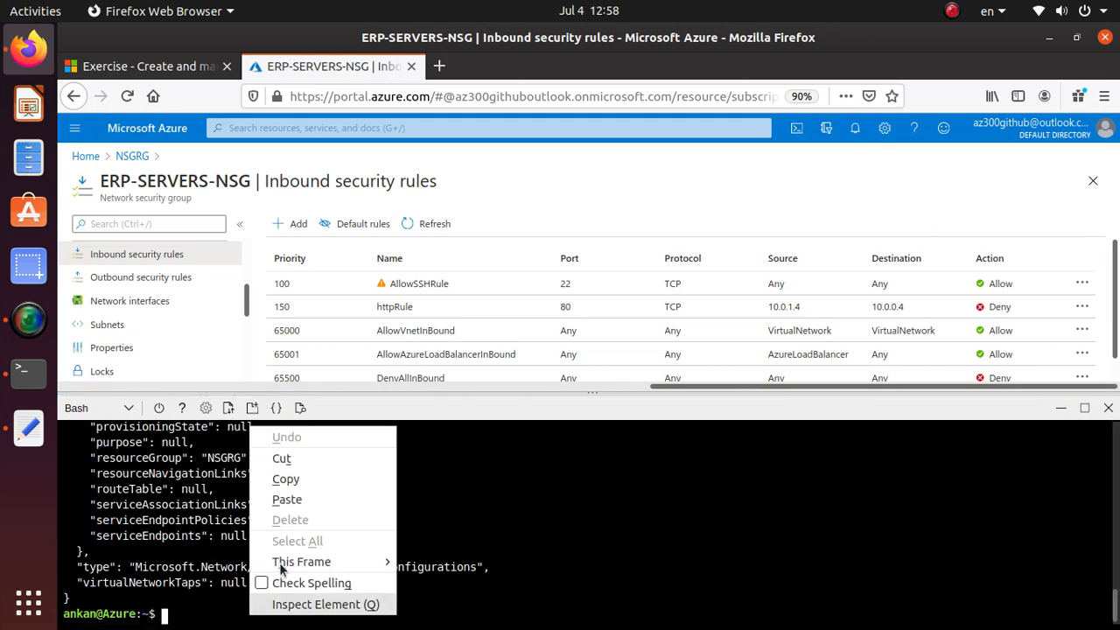
left_click(296, 501)
key("Return")
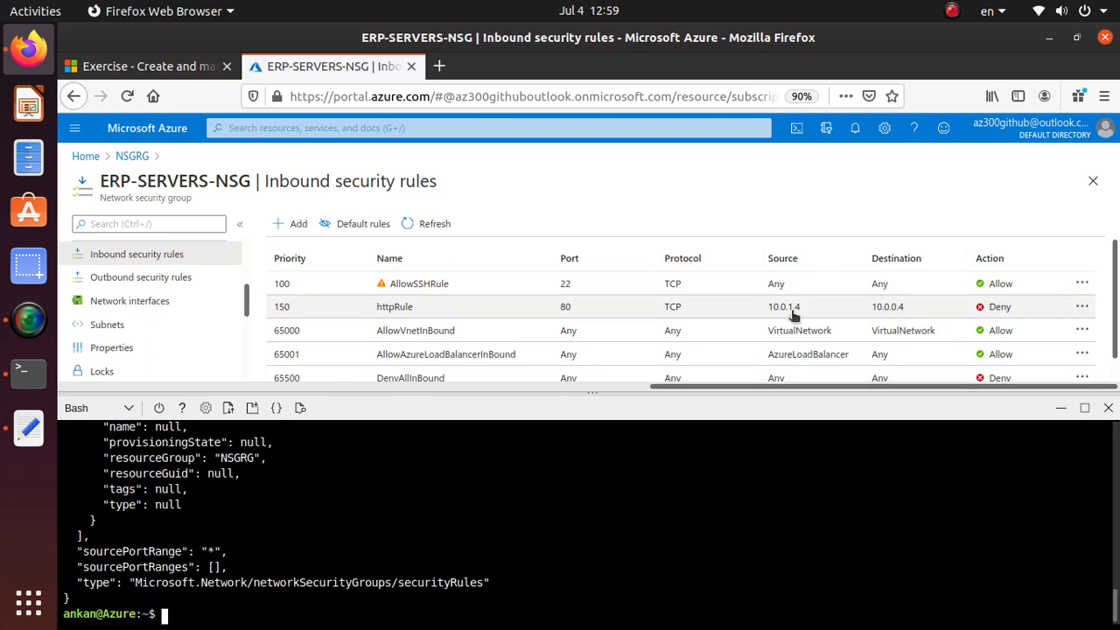
Step: Refresh the inbound security rules of ERP-SERVERS-NSG and review httpRule's source and destination settings
left_click(417, 226)
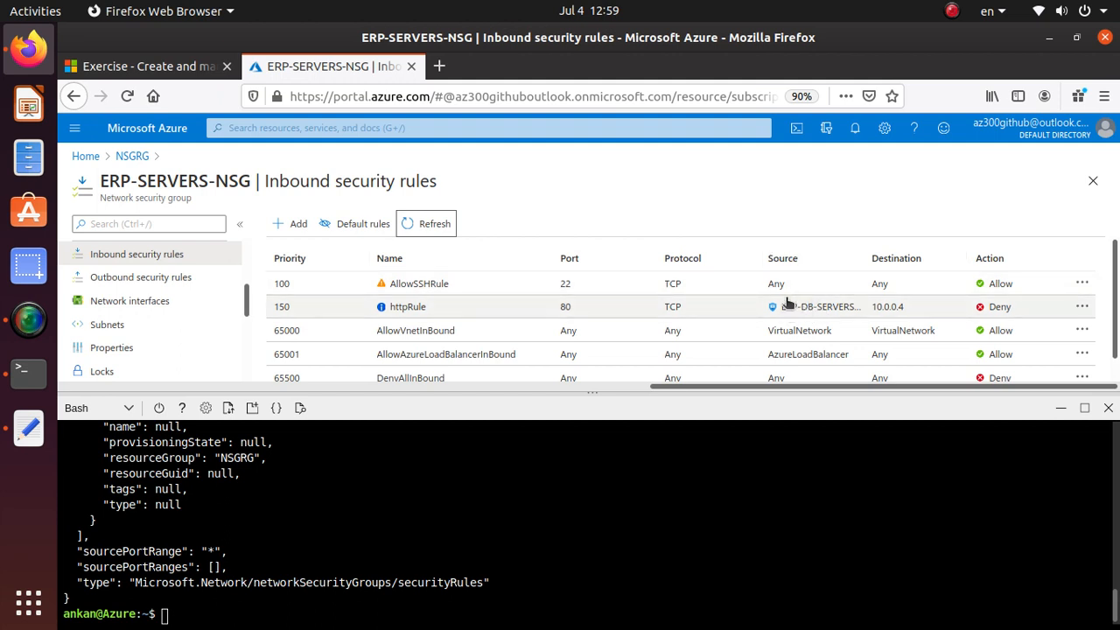
left_click_drag(763, 309, 814, 309)
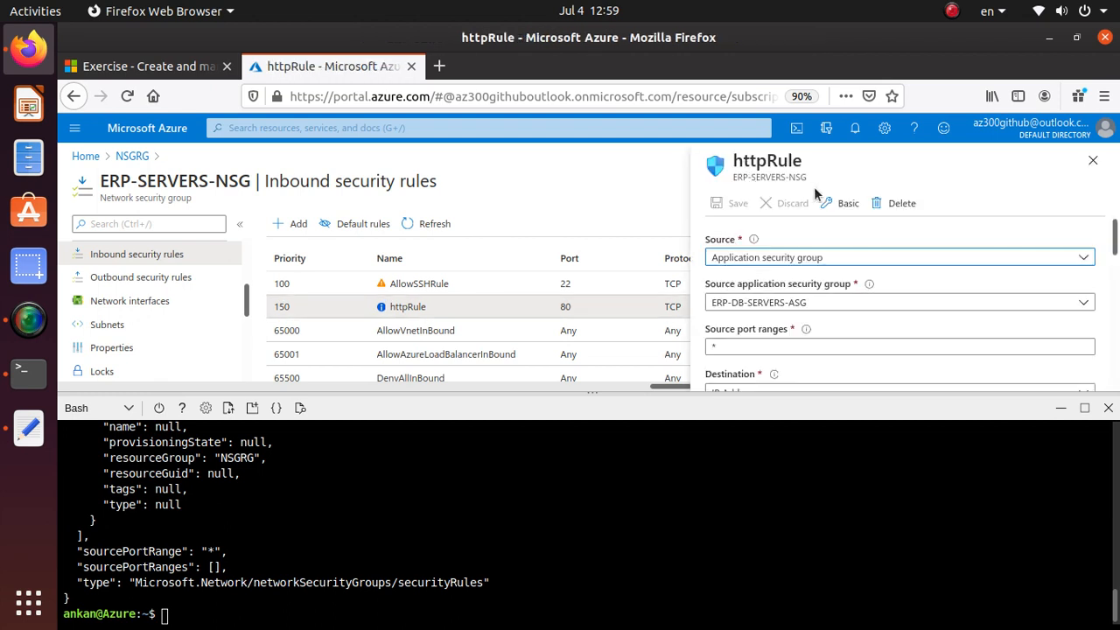
left_click(1092, 161)
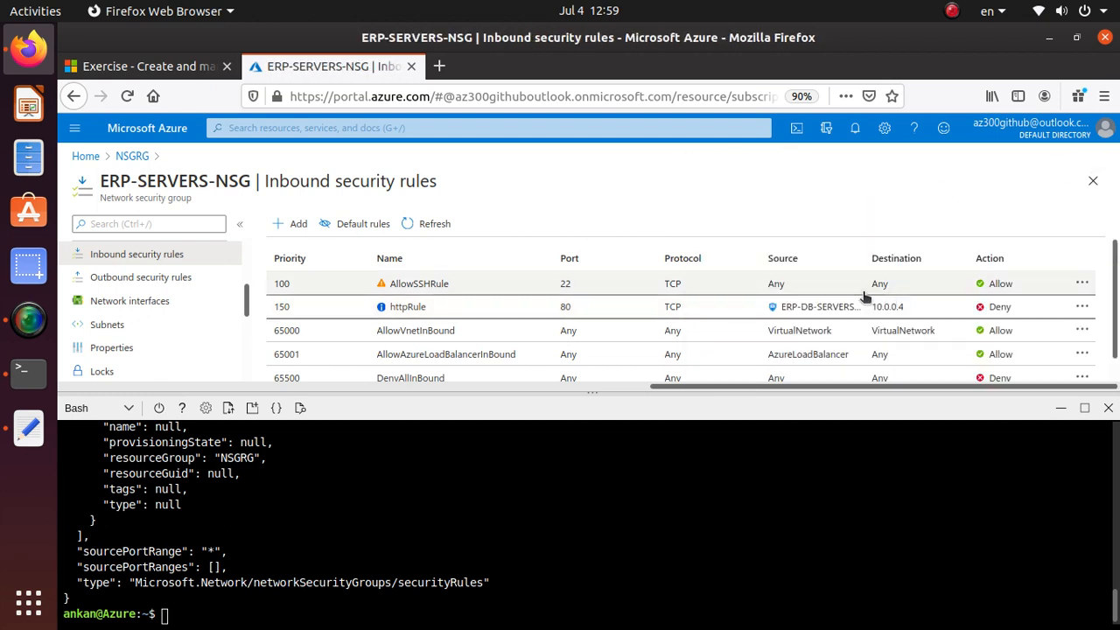
left_click(827, 306)
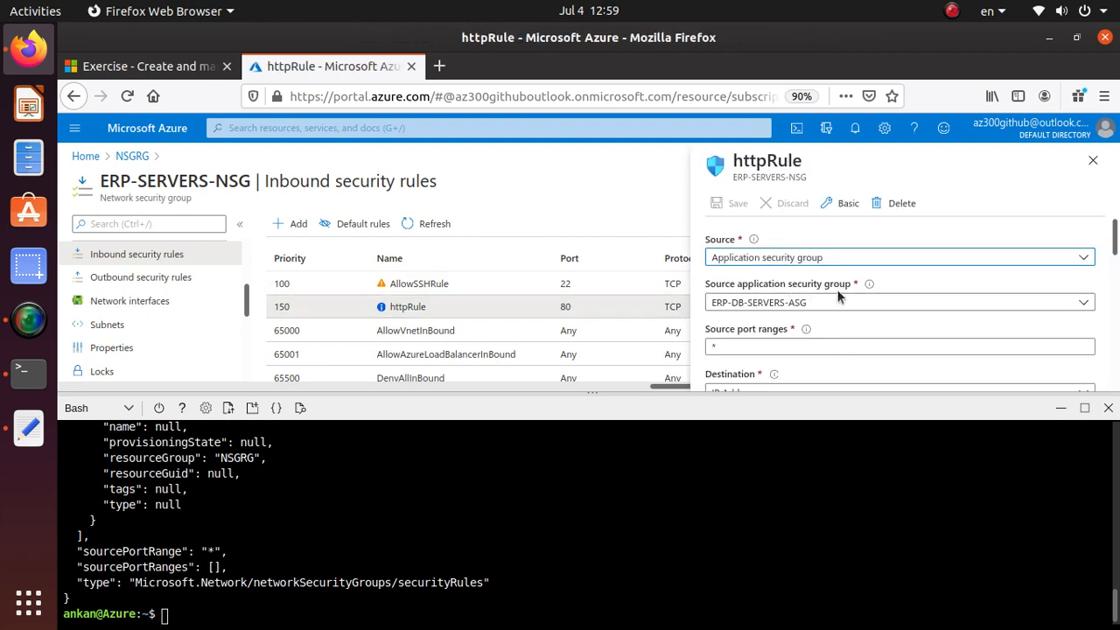
left_click(700, 287)
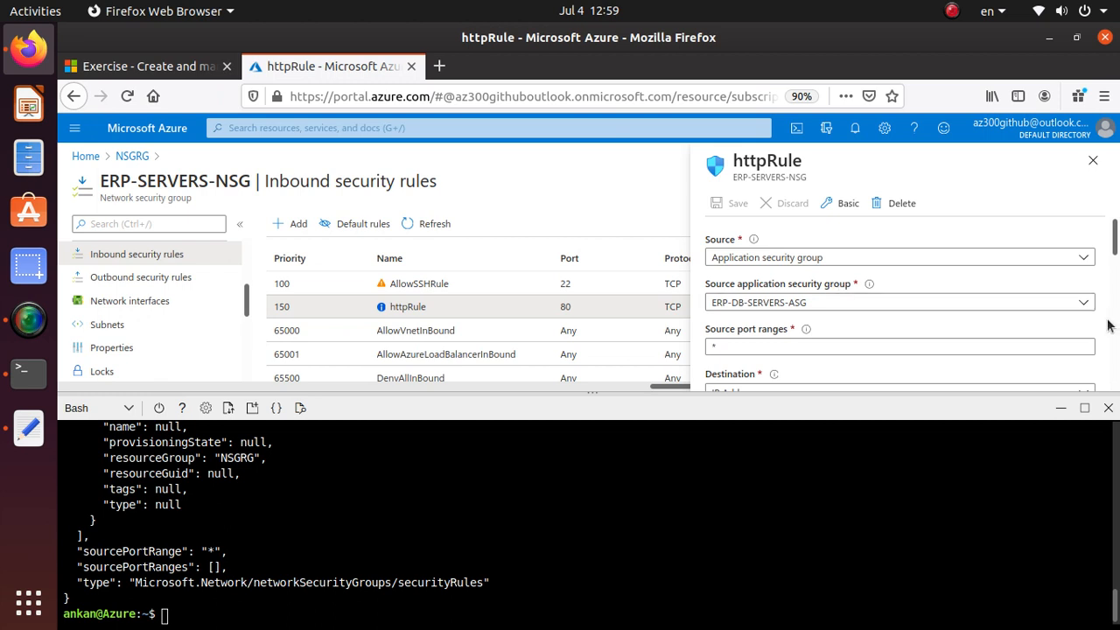
scroll(994, 316, "down", 2)
scroll(995, 316, "down", 2)
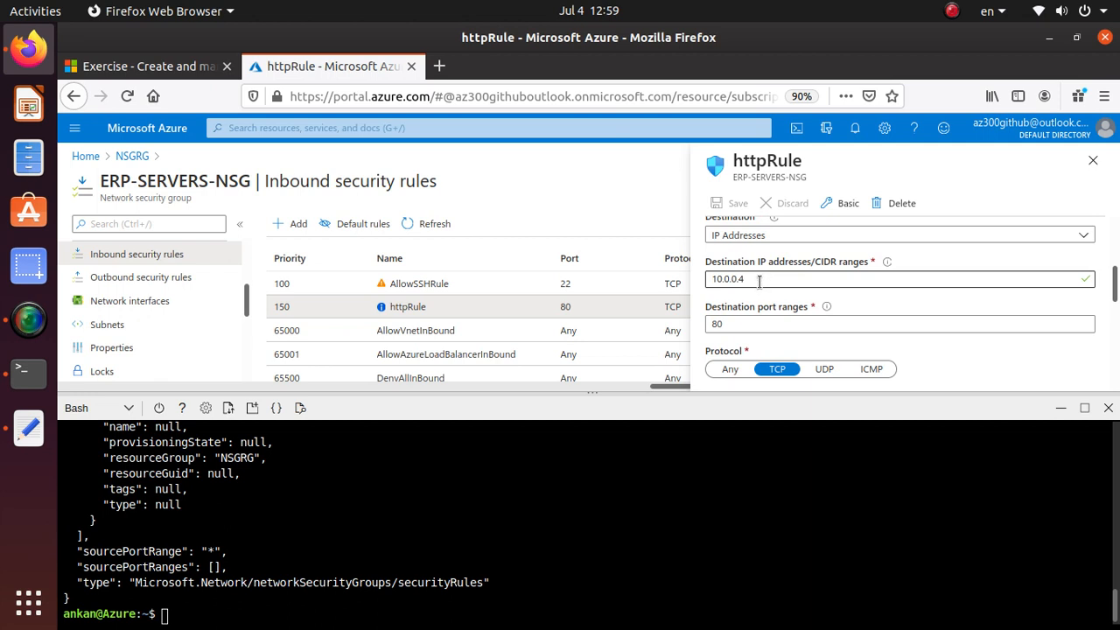
scroll(760, 281, "up", 4)
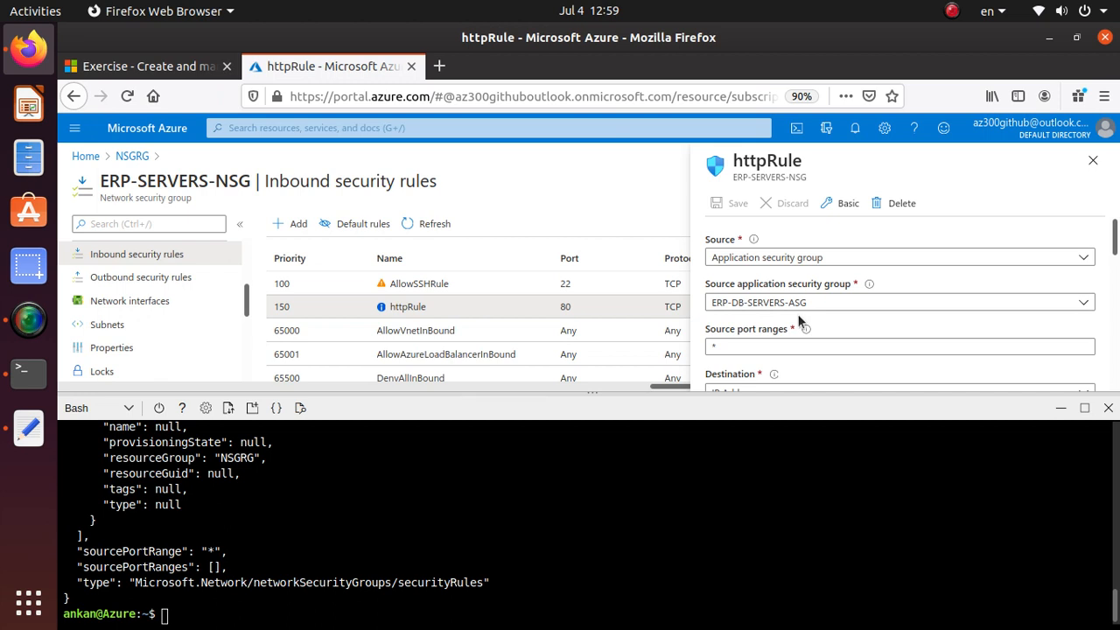
scroll(798, 322, "down", 3)
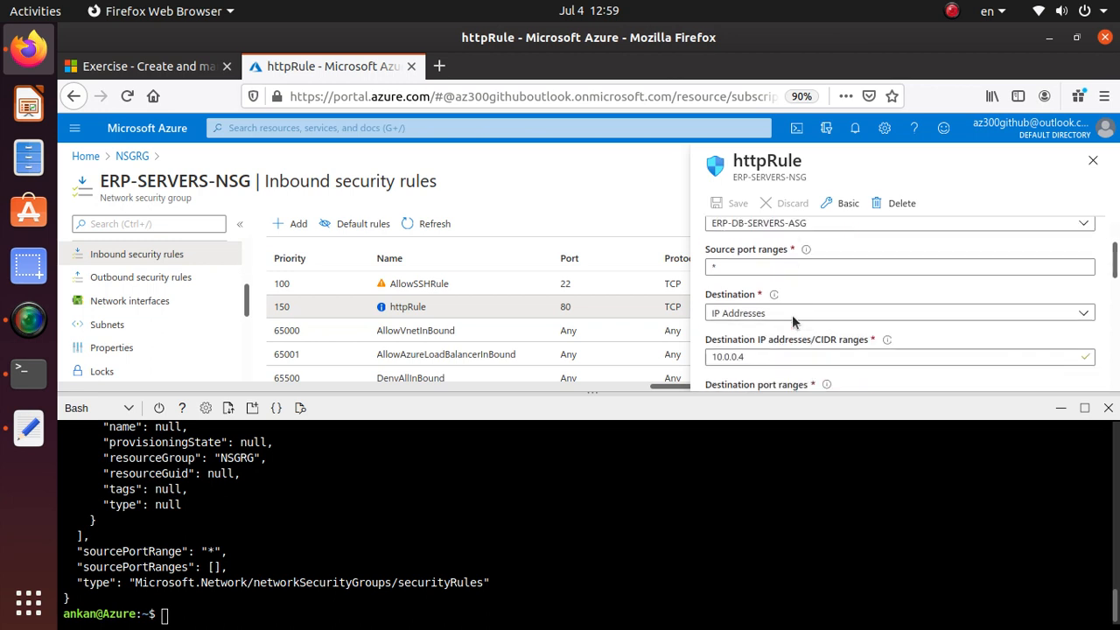
left_click(1093, 161)
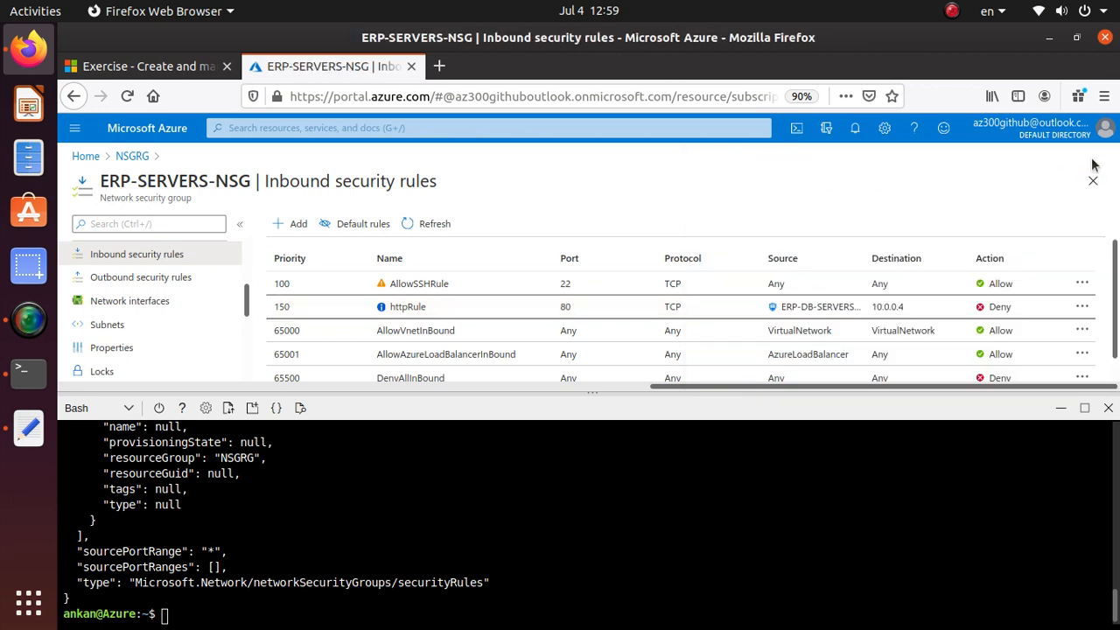
left_click(165, 68)
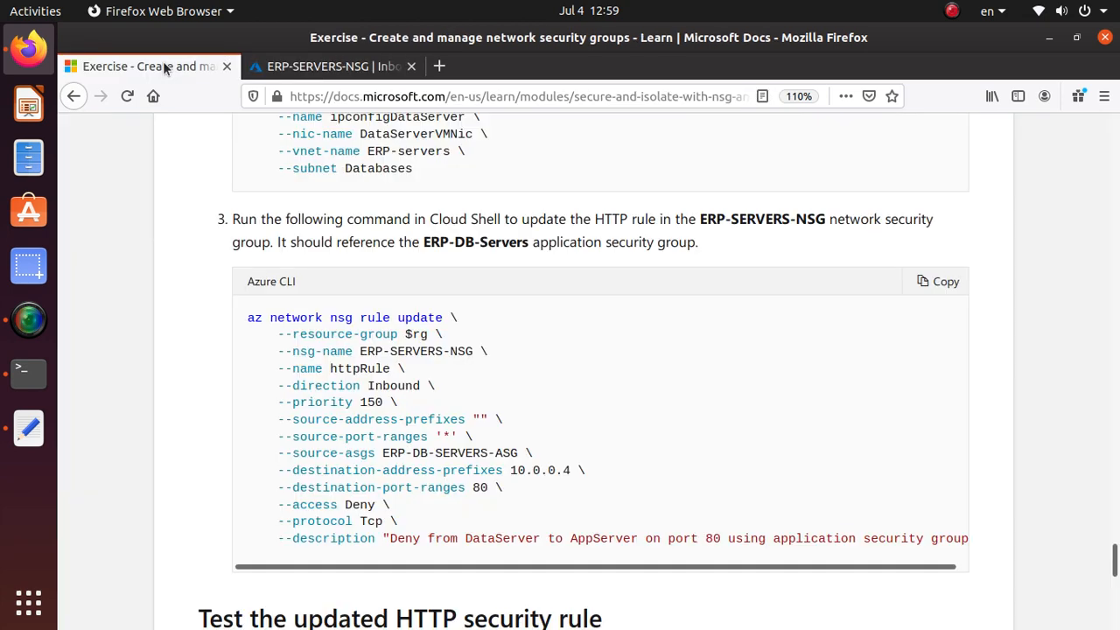
scroll(346, 372, "down", 5)
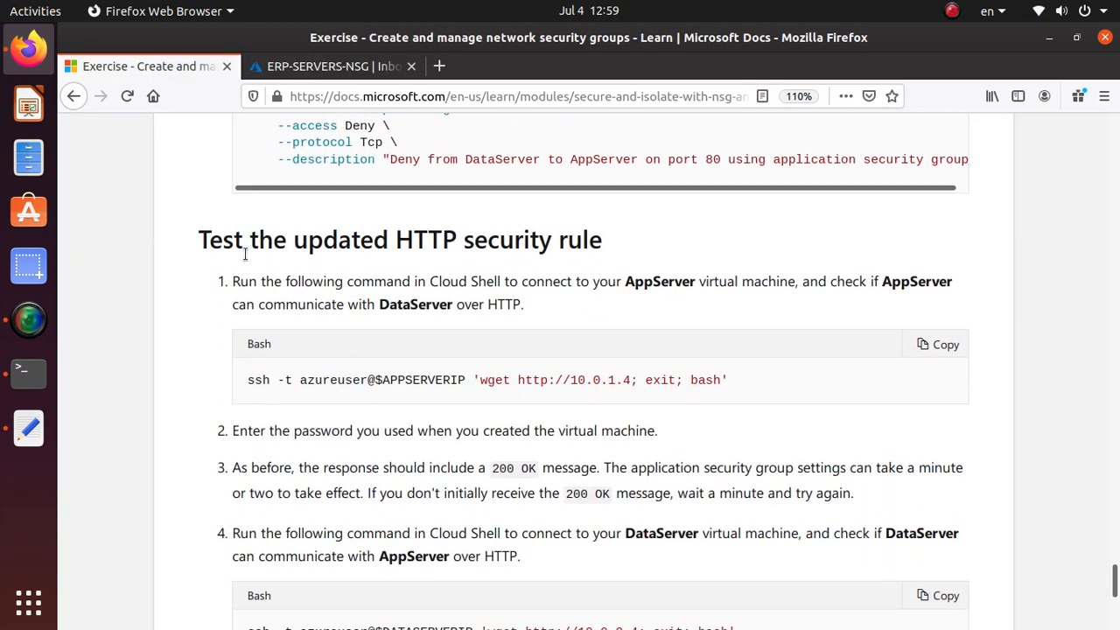
scroll(368, 260, "down", 3)
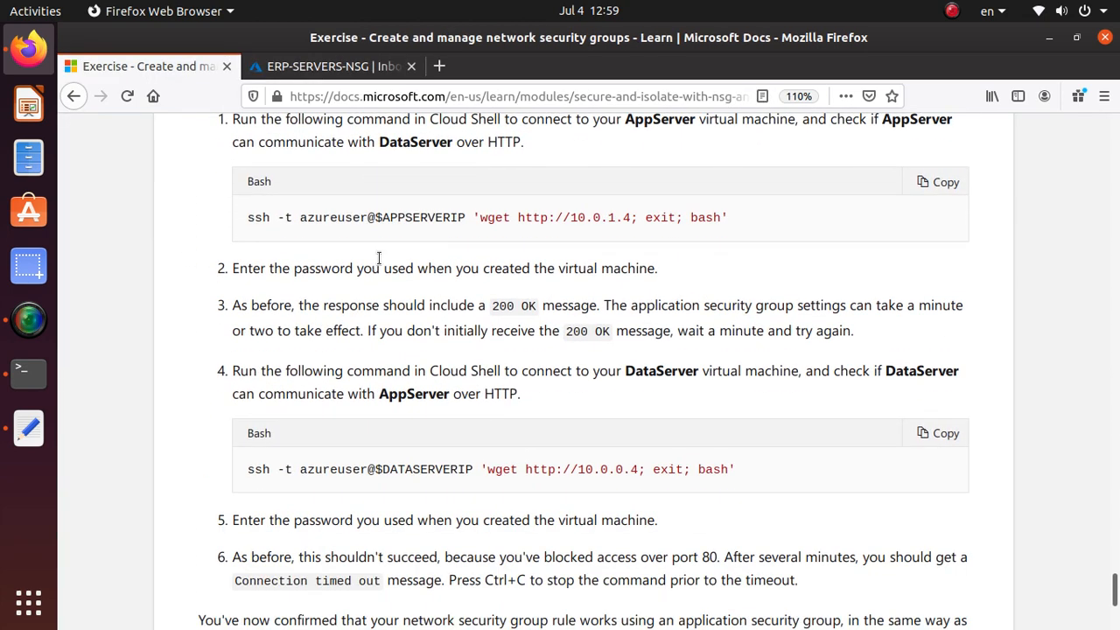
left_click(950, 182)
left_click(341, 66)
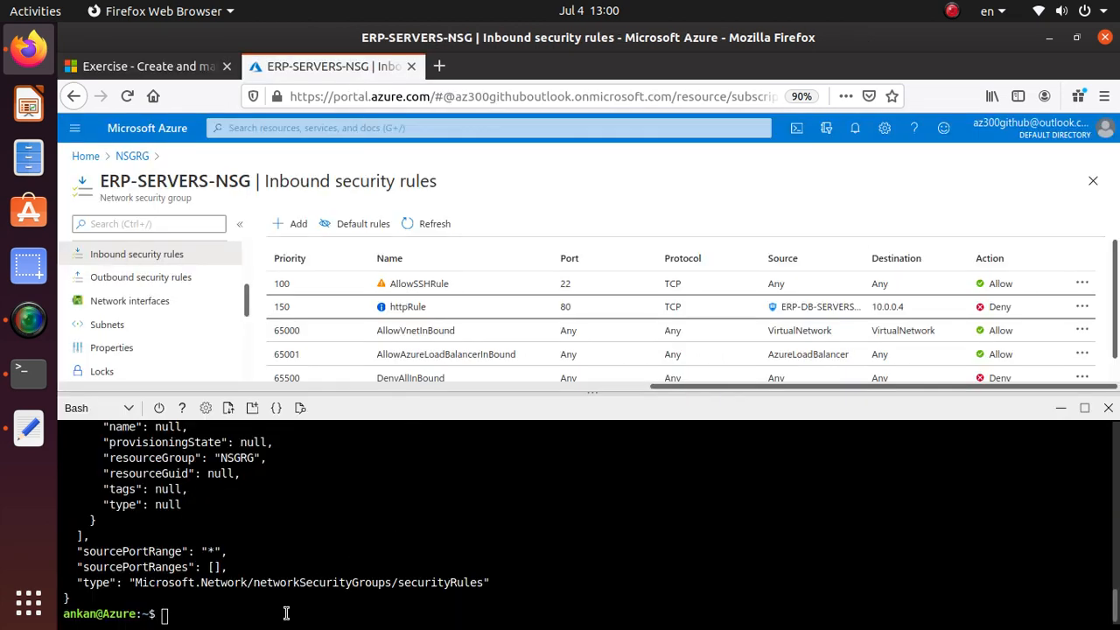
right_click(284, 612)
left_click(367, 498)
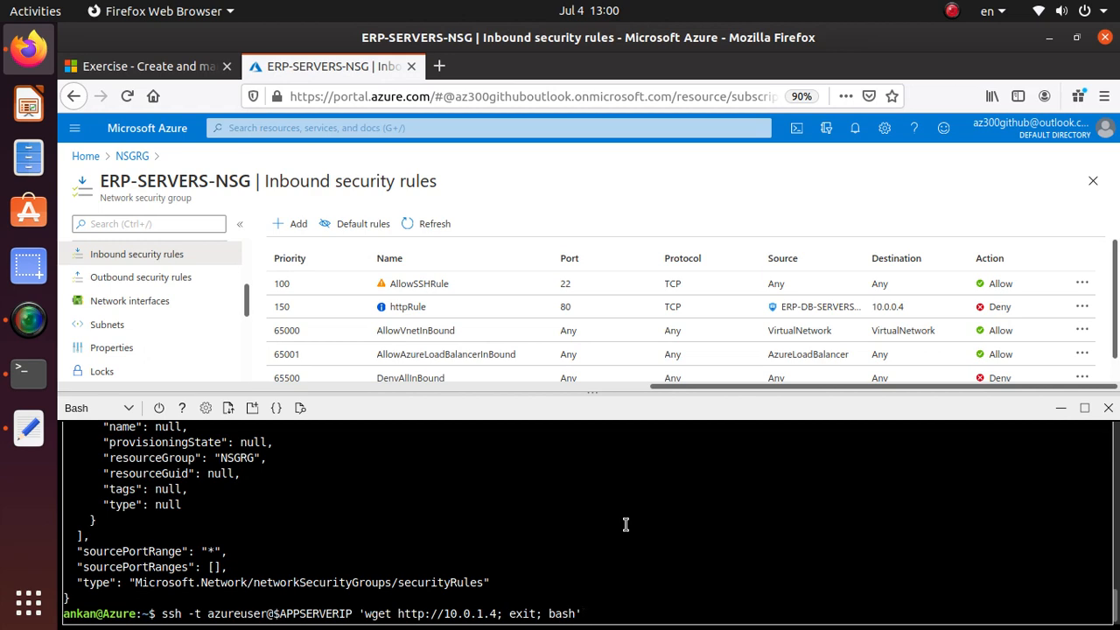
key("Return")
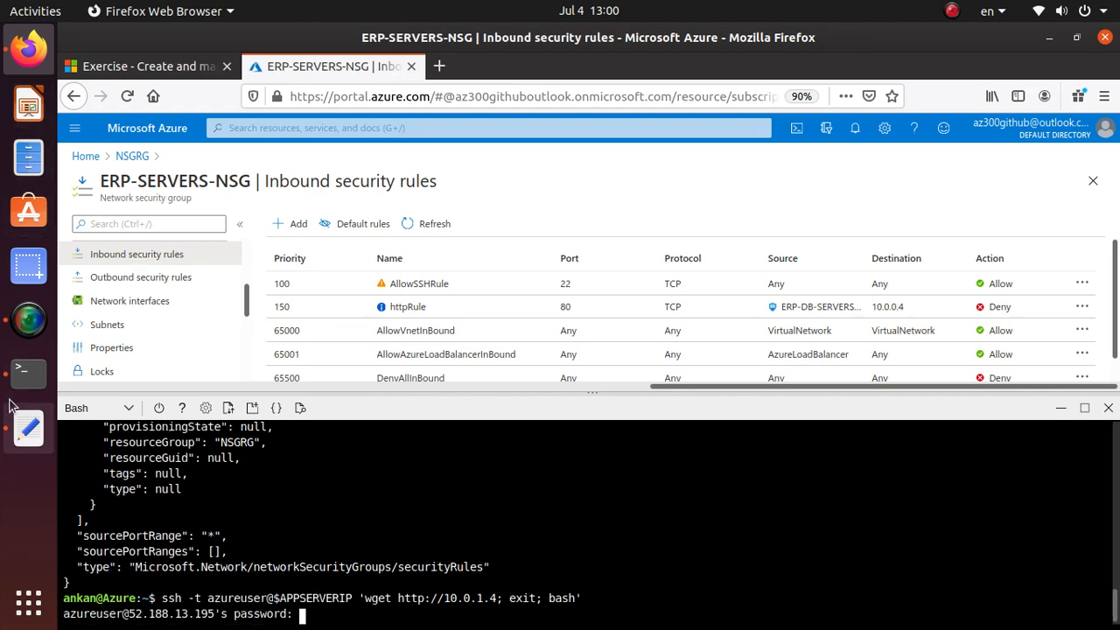
Step: Copy the virtual machine password from the text document, enter it at the AppServer password prompt, and check the HTTP response from DataServer
left_click(28, 427)
double_click(145, 64)
left_click_drag(190, 64, 102, 64)
right_click(150, 64)
left_click(185, 137)
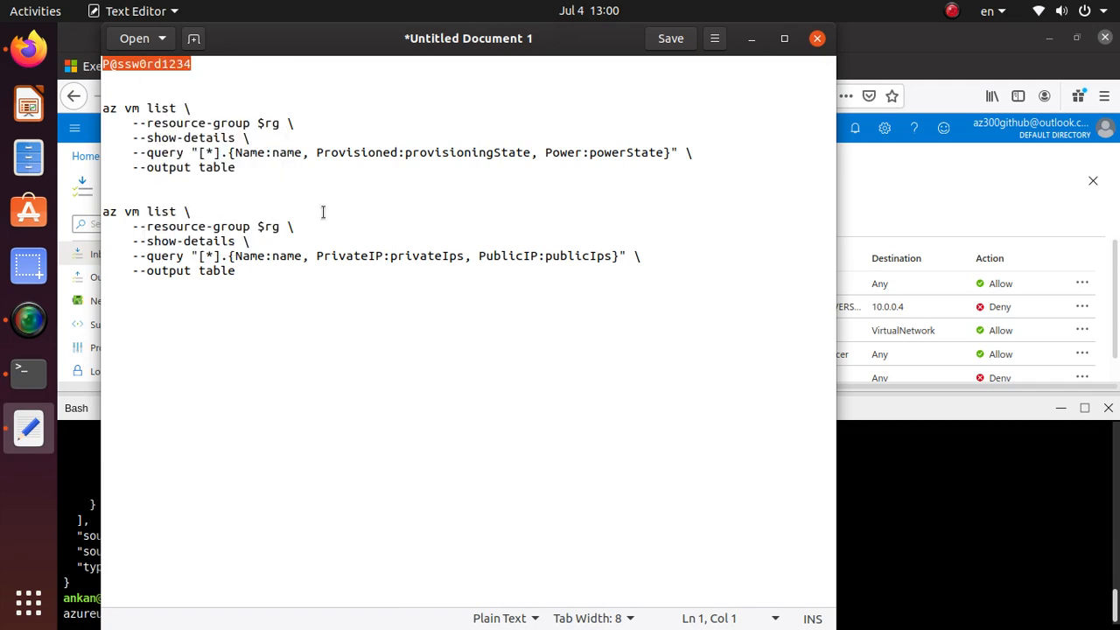
key("alt+Tab")
right_click(333, 616)
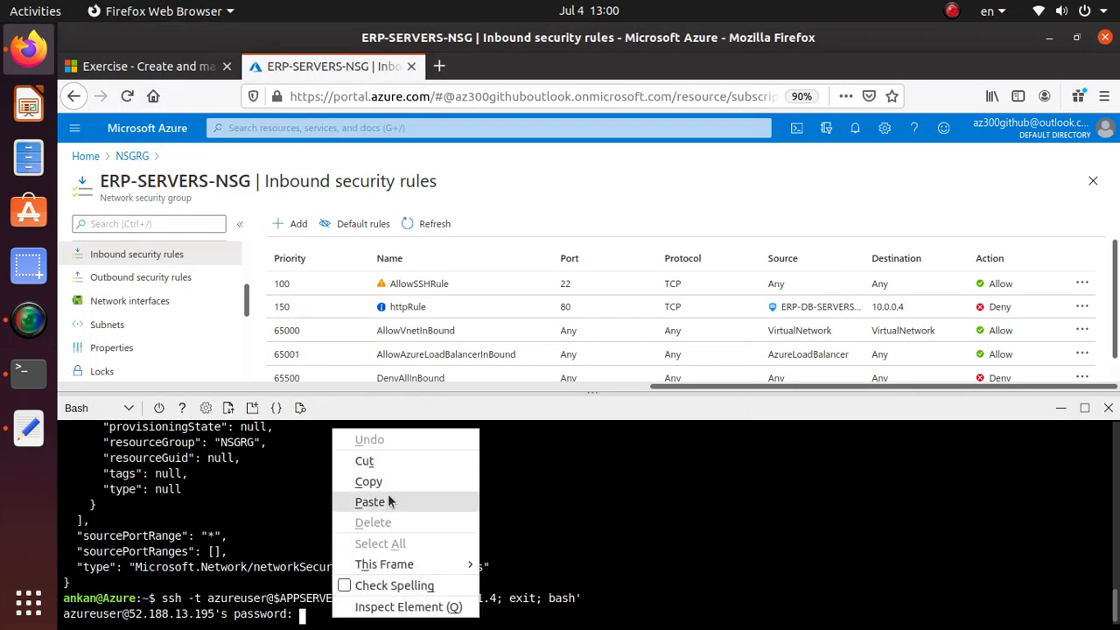
left_click(391, 502)
key("Return")
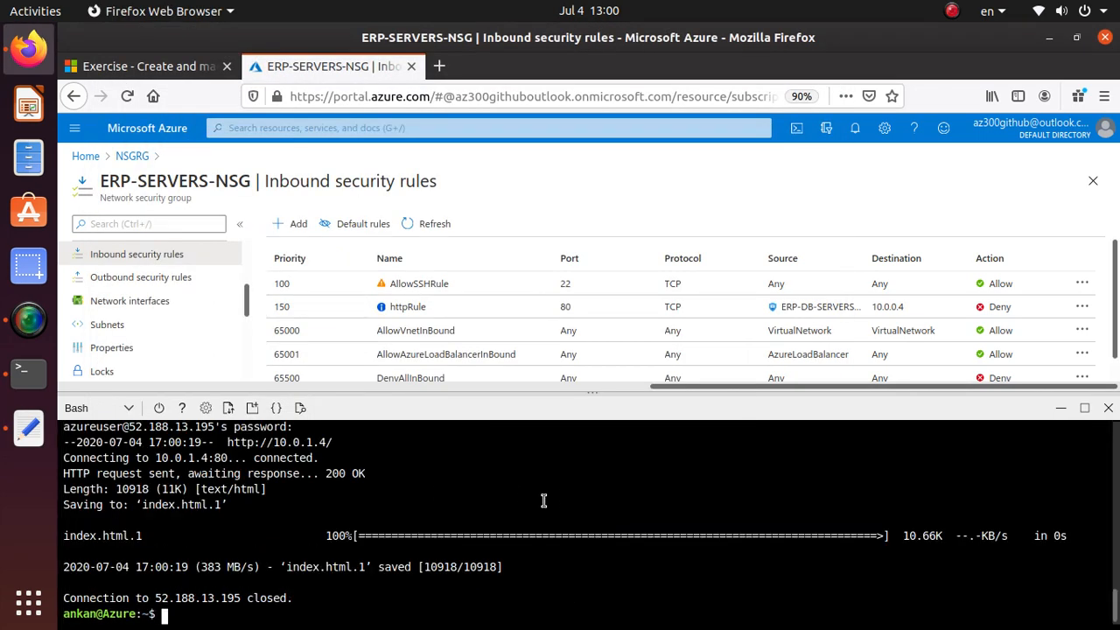
left_click_drag(66, 535, 1002, 536)
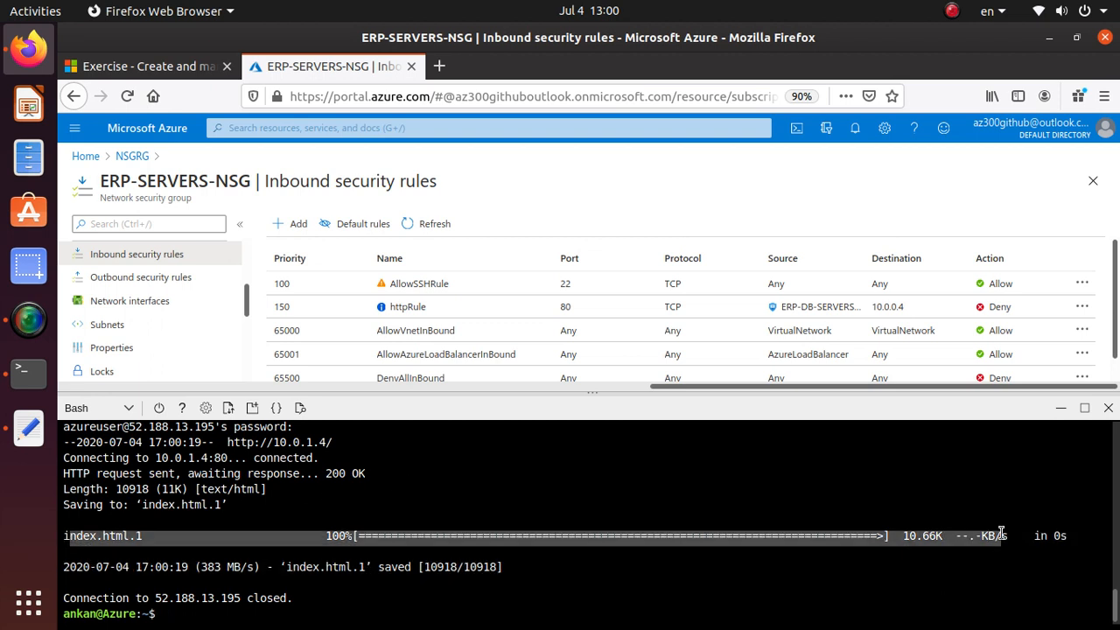
left_click_drag(370, 476, 67, 463)
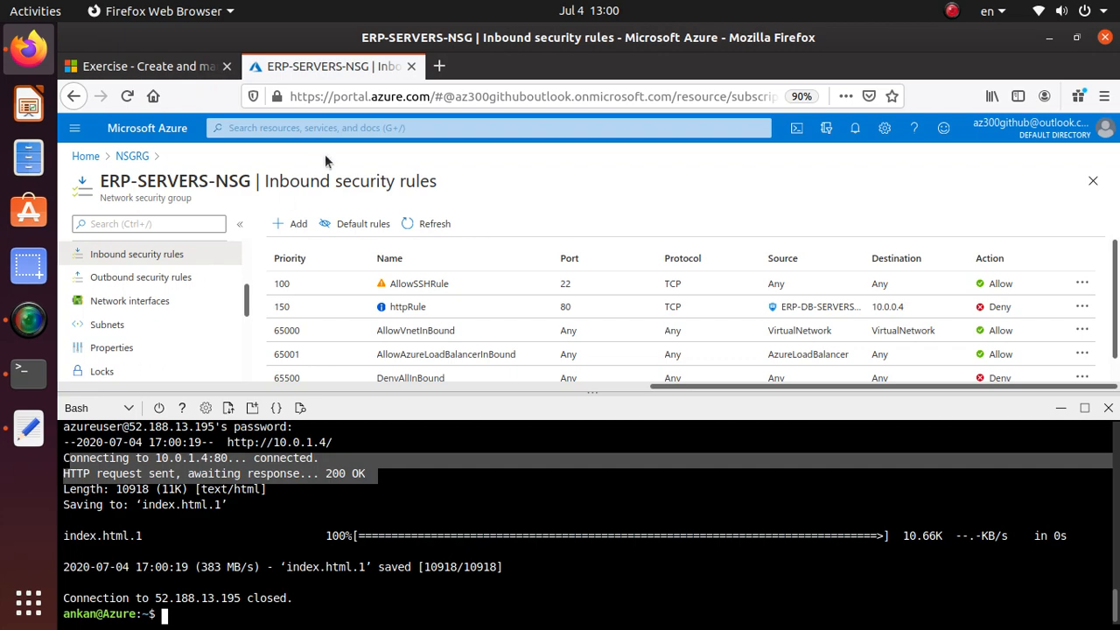
left_click(132, 68)
scroll(356, 457, "down", 3)
scroll(352, 457, "down", 4)
scroll(300, 452, "up", 1)
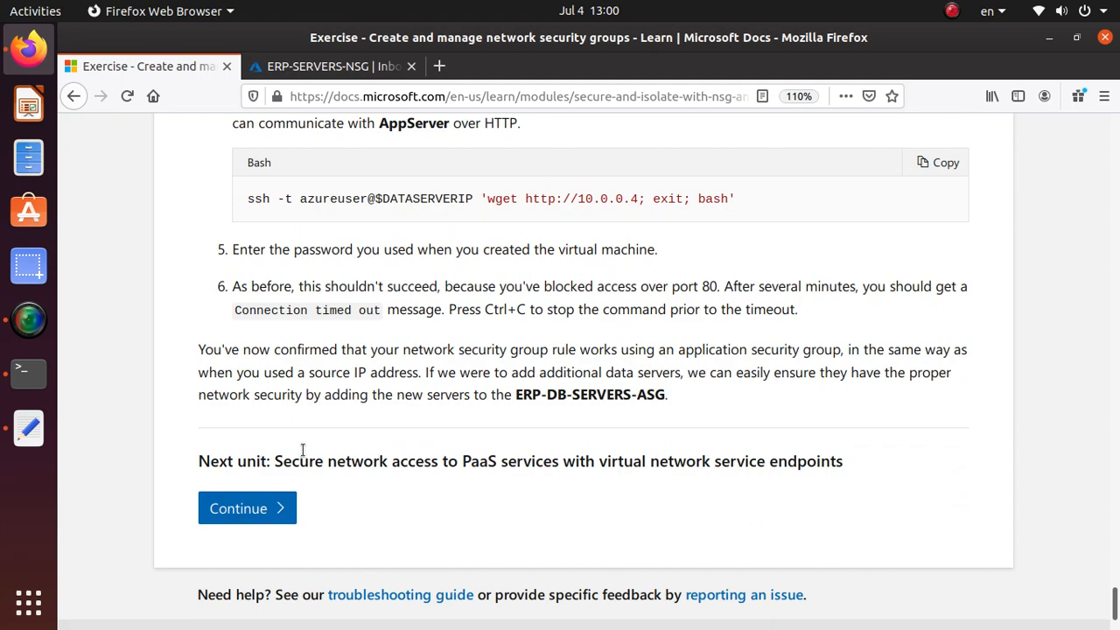
scroll(303, 450, "up", 10)
scroll(302, 449, "down", 3)
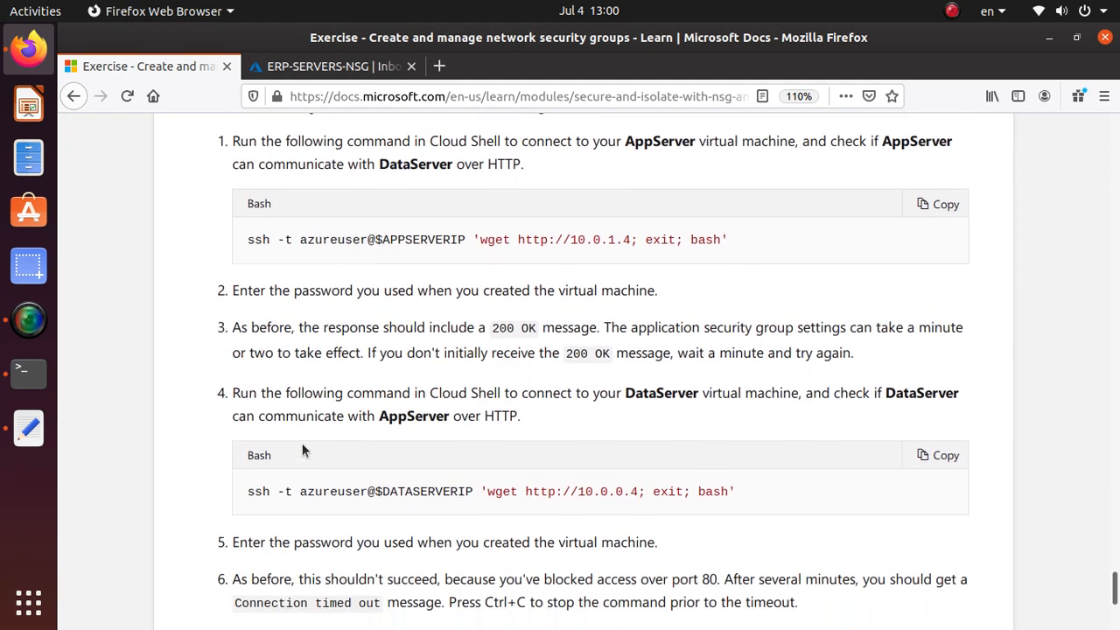
left_click(945, 433)
key("alt+Tab")
key("alt+Tab")
left_click(314, 70)
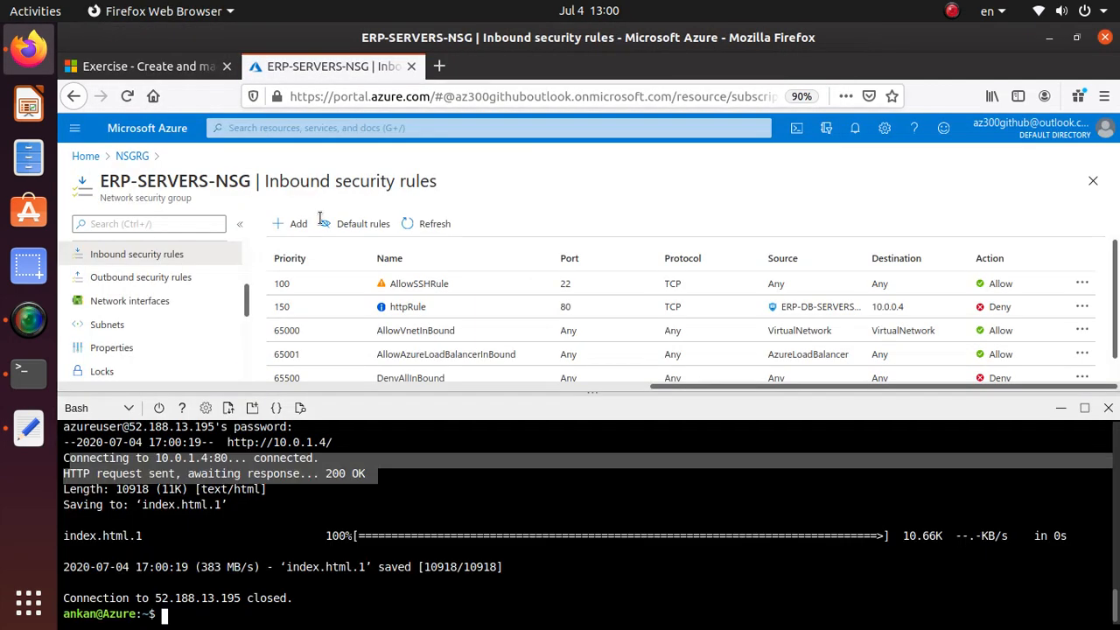
right_click(291, 612)
left_click(459, 433)
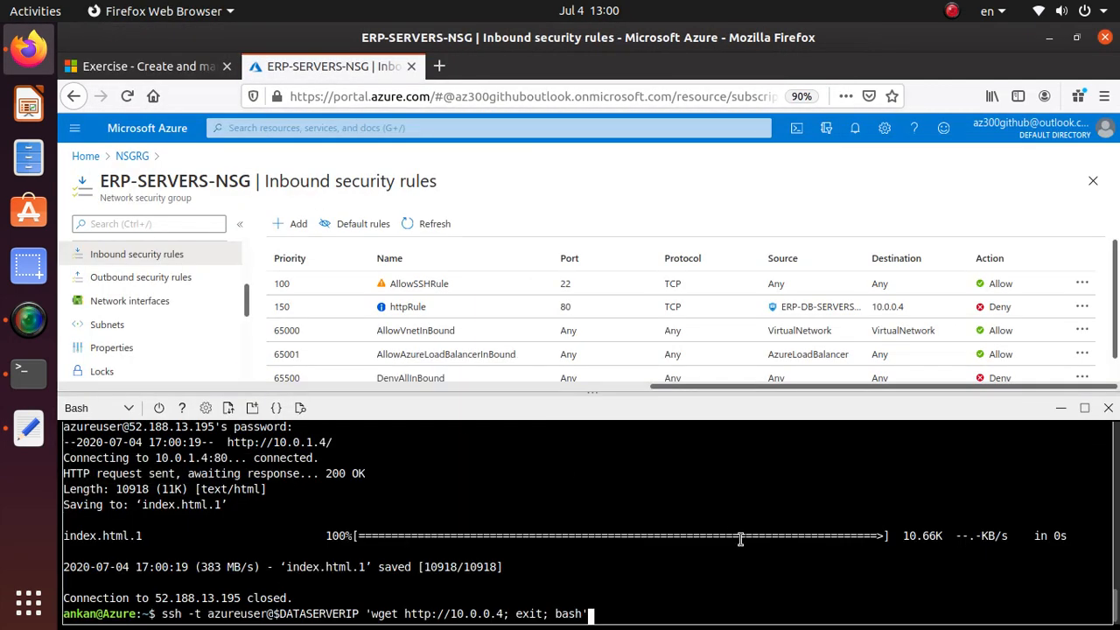
key("Return")
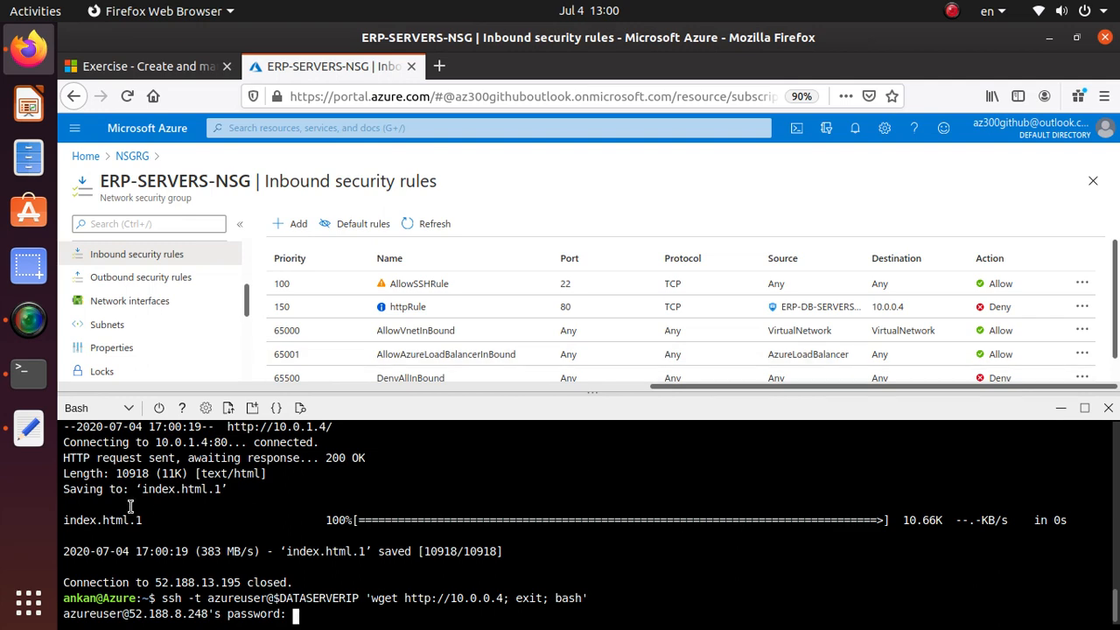
Step: Copy the virtual machine password from the text document, enter it at the DataServer password prompt, and check the connection attempt to AppServer
left_click(29, 427)
right_click(161, 79)
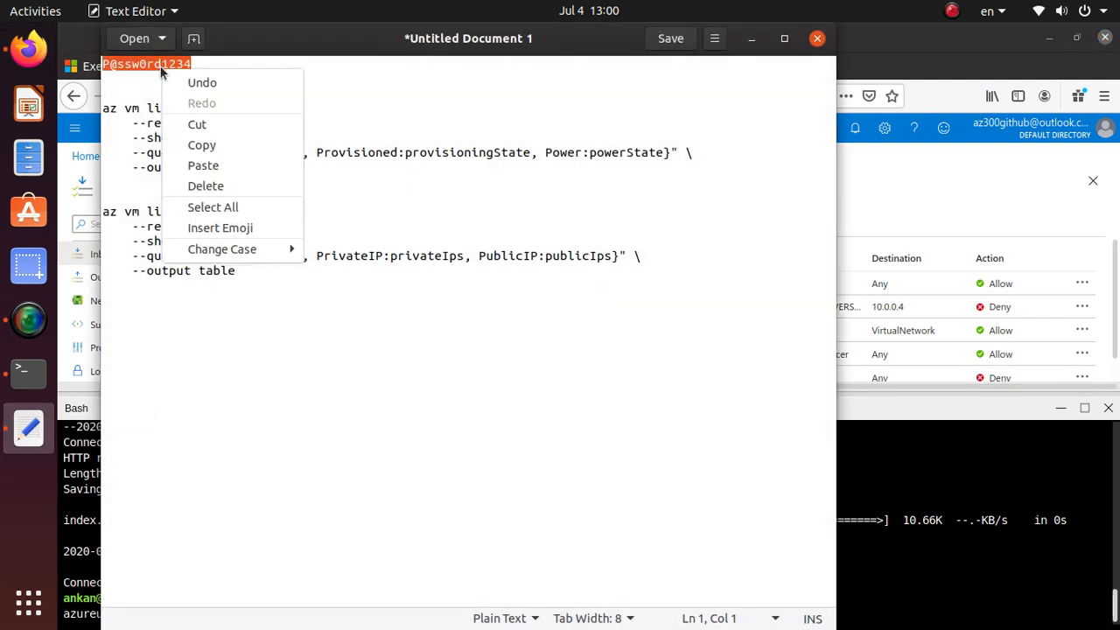
left_click(203, 143)
left_click(752, 44)
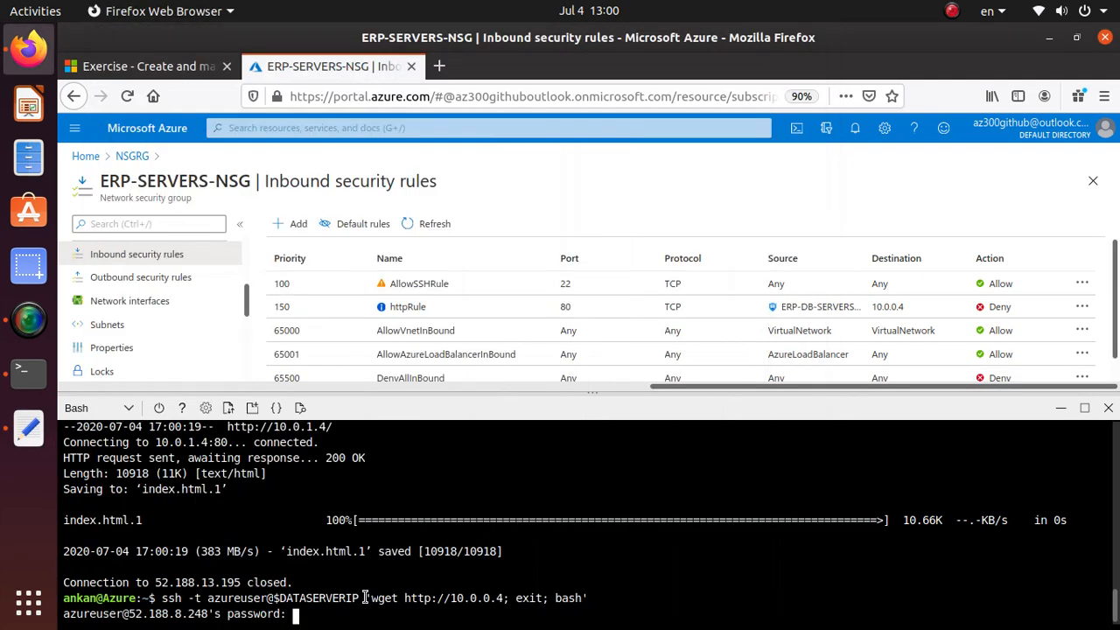
right_click(305, 604)
left_click(367, 505)
key("Return")
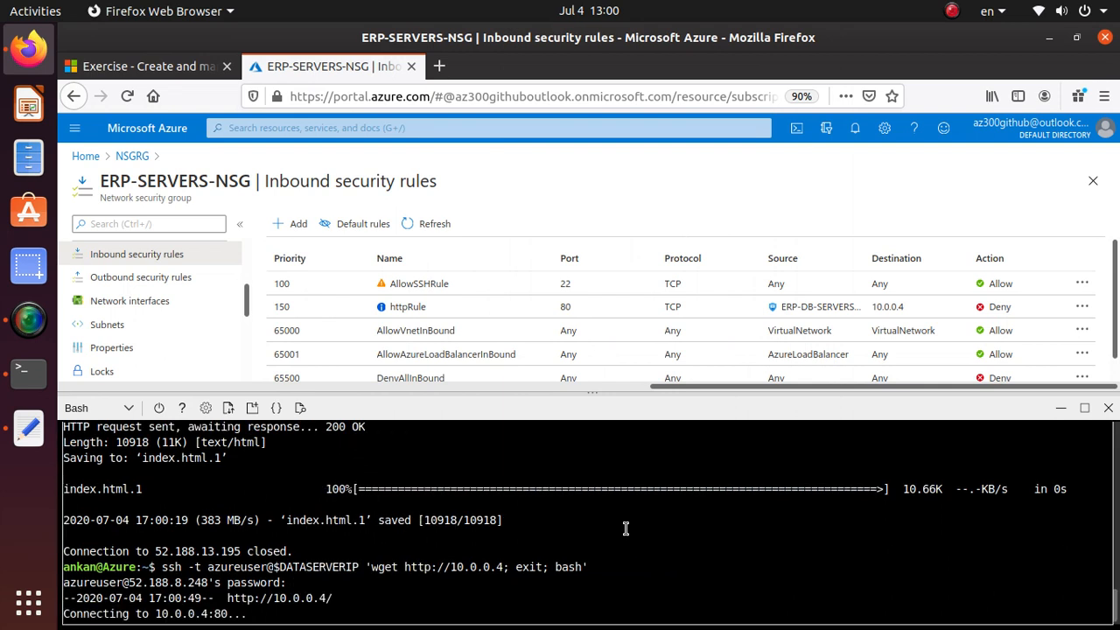
left_click_drag(181, 609, 67, 574)
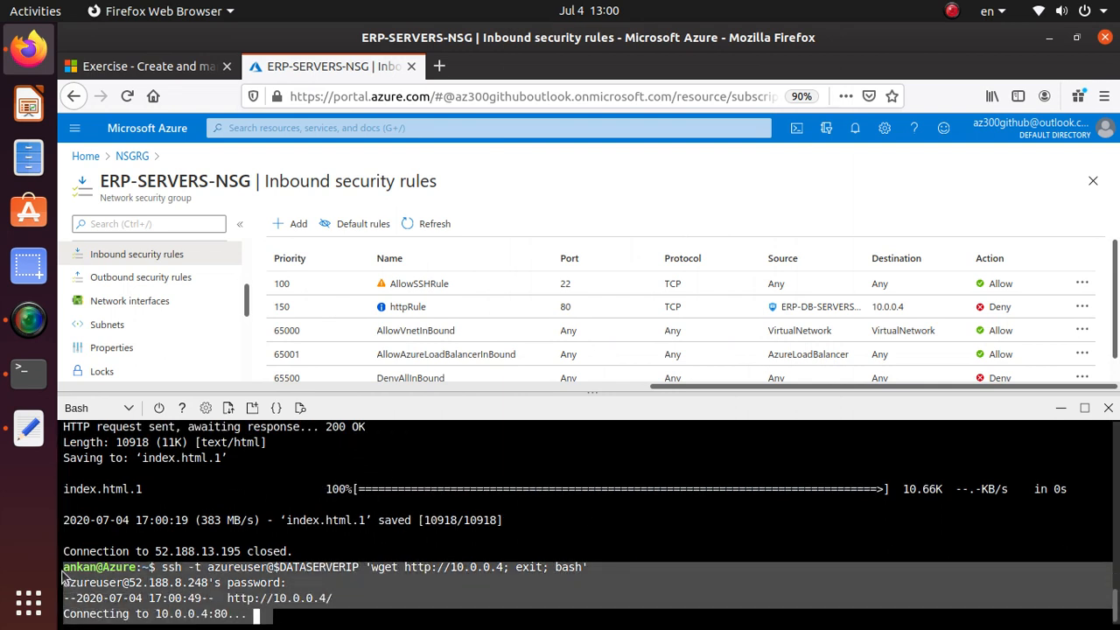
Step: Review the exercise's closing notes on the application security group test, its introduction, and the virtual network and network security group section
left_click(163, 68)
scroll(550, 525, "down", 3)
scroll(551, 529, "down", 1)
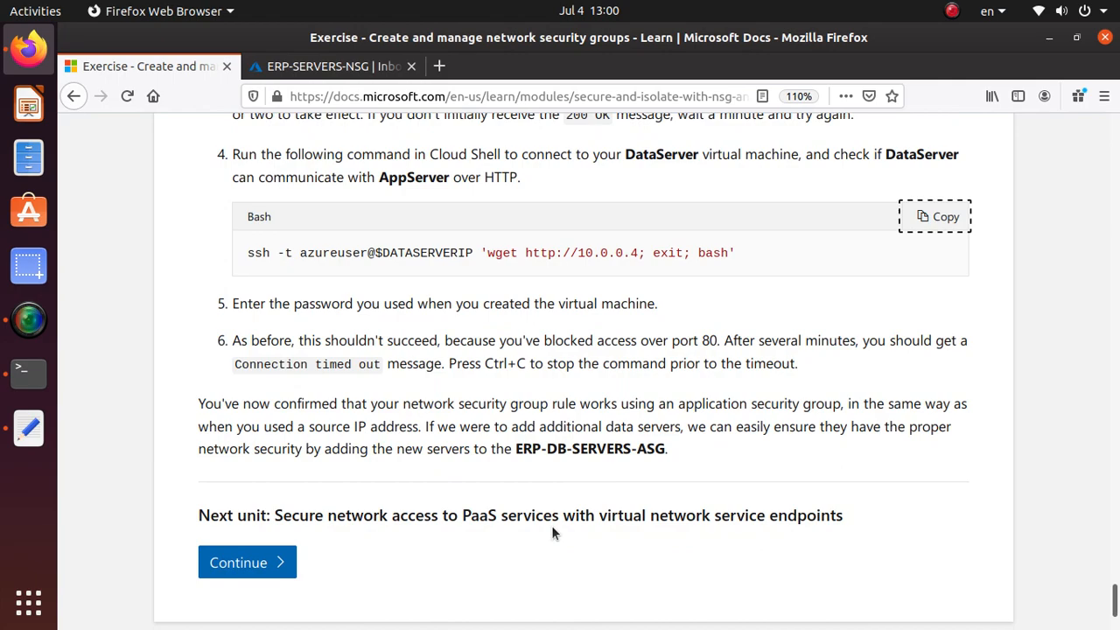
scroll(551, 525, "up", 12)
left_click_drag(1116, 568, 1115, 130)
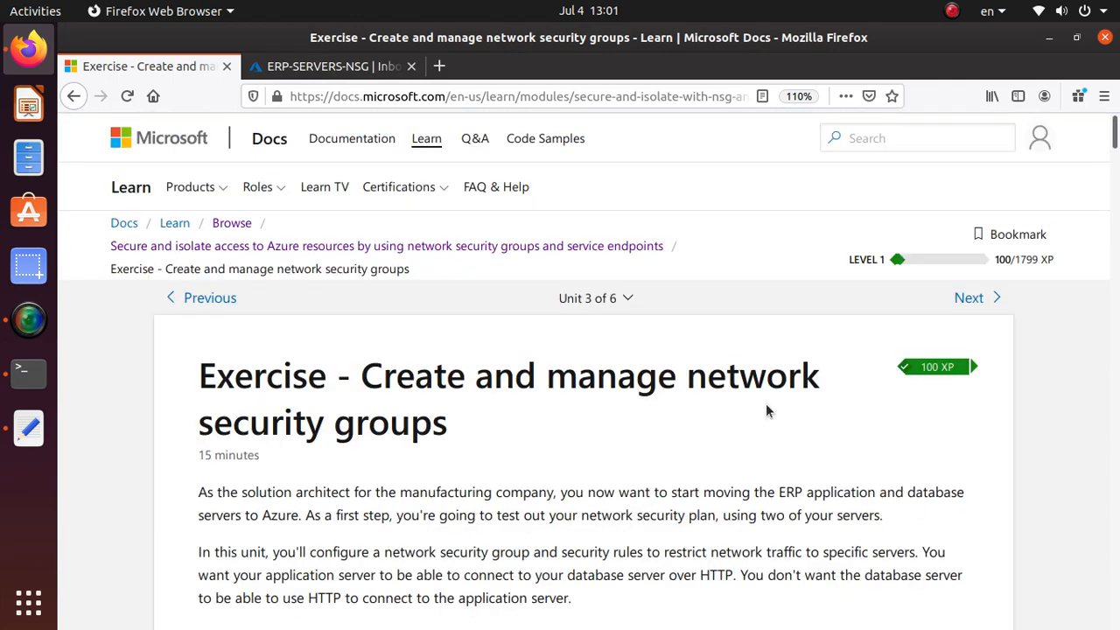
scroll(587, 543, "down", 5)
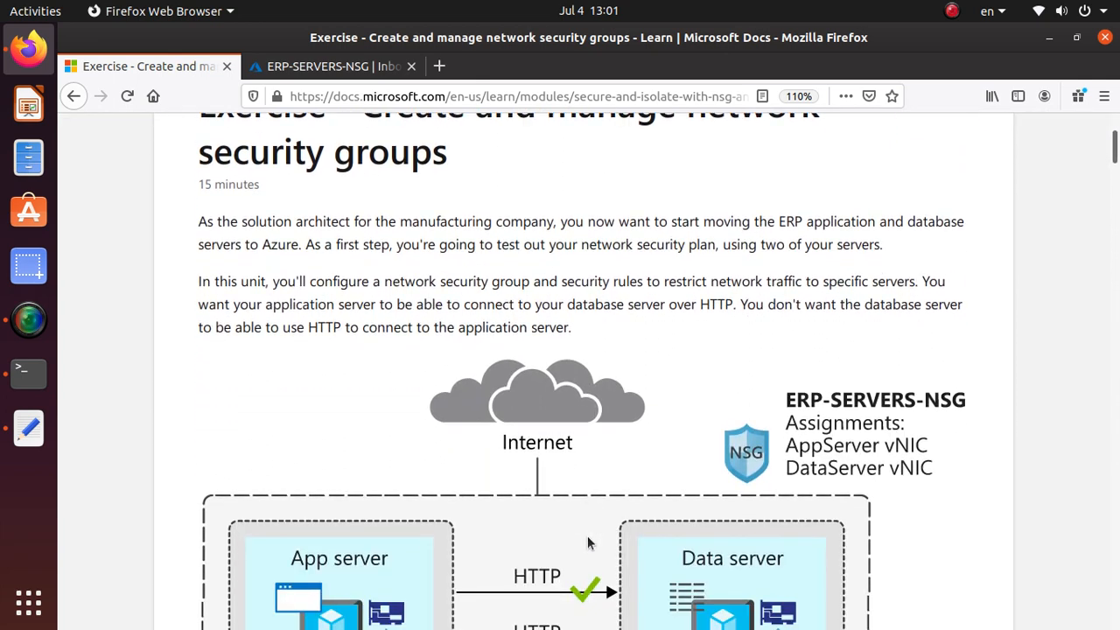
scroll(587, 538, "down", 13)
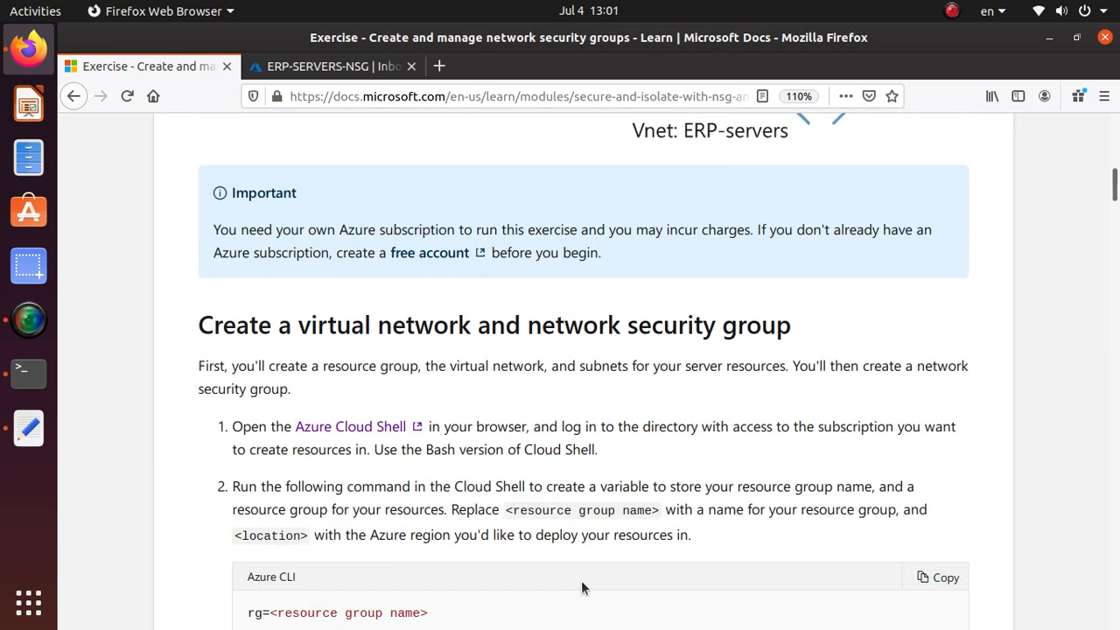
scroll(580, 580, "down", 1)
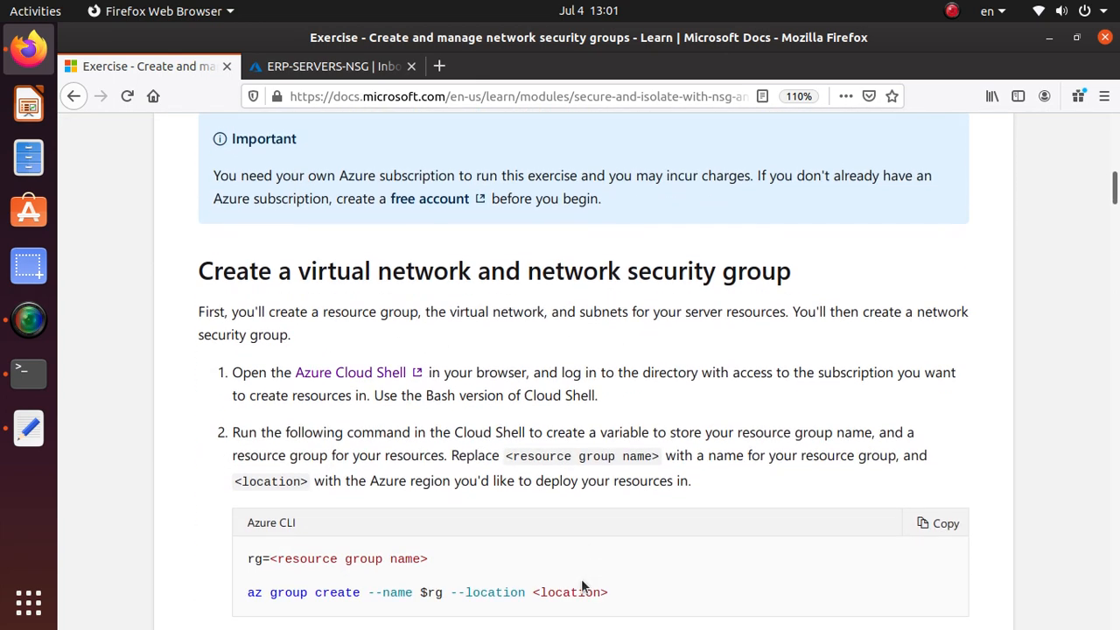